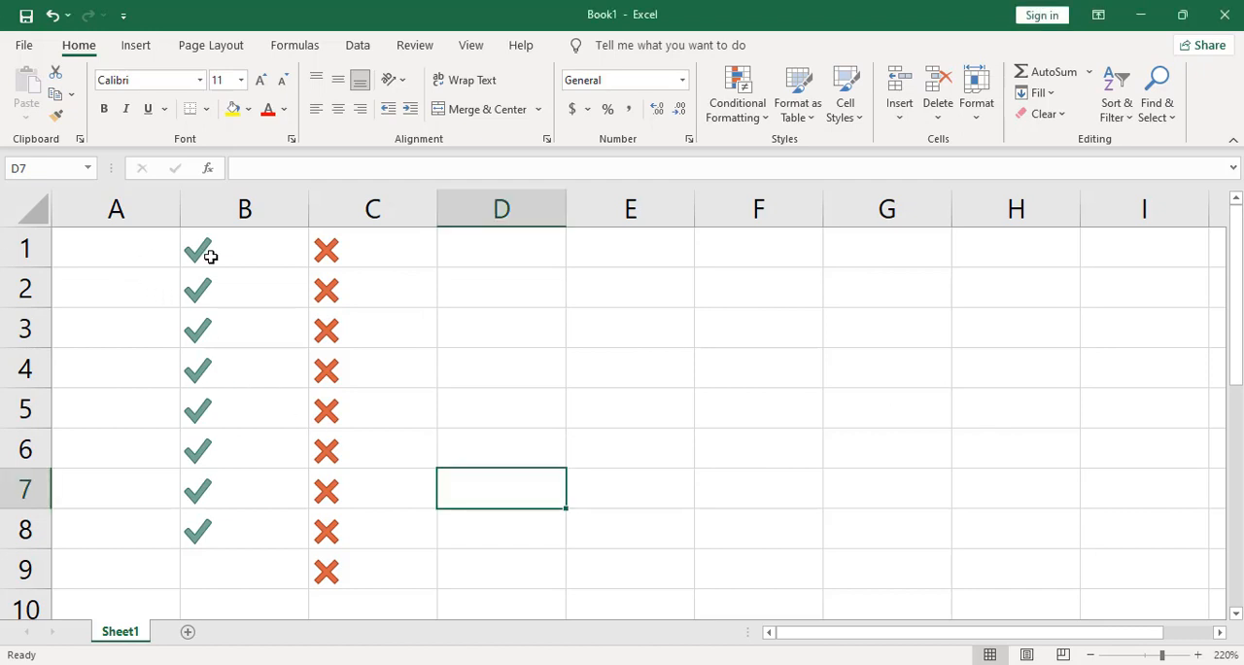
{"action": "left_click_drag", "start_coordinate": [104, 255], "coordinate": [351, 582]}
{"action": "left_click", "coordinate": [509, 511]}
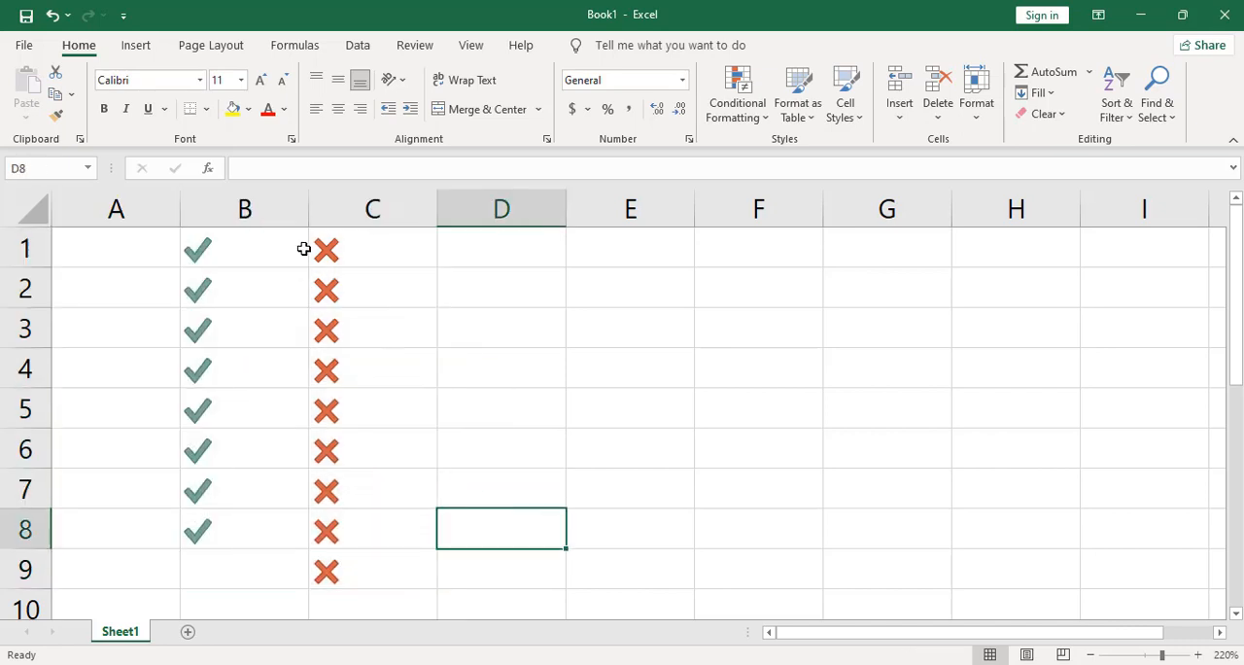
{"action": "left_click_drag", "start_coordinate": [316, 249], "coordinate": [347, 573]}
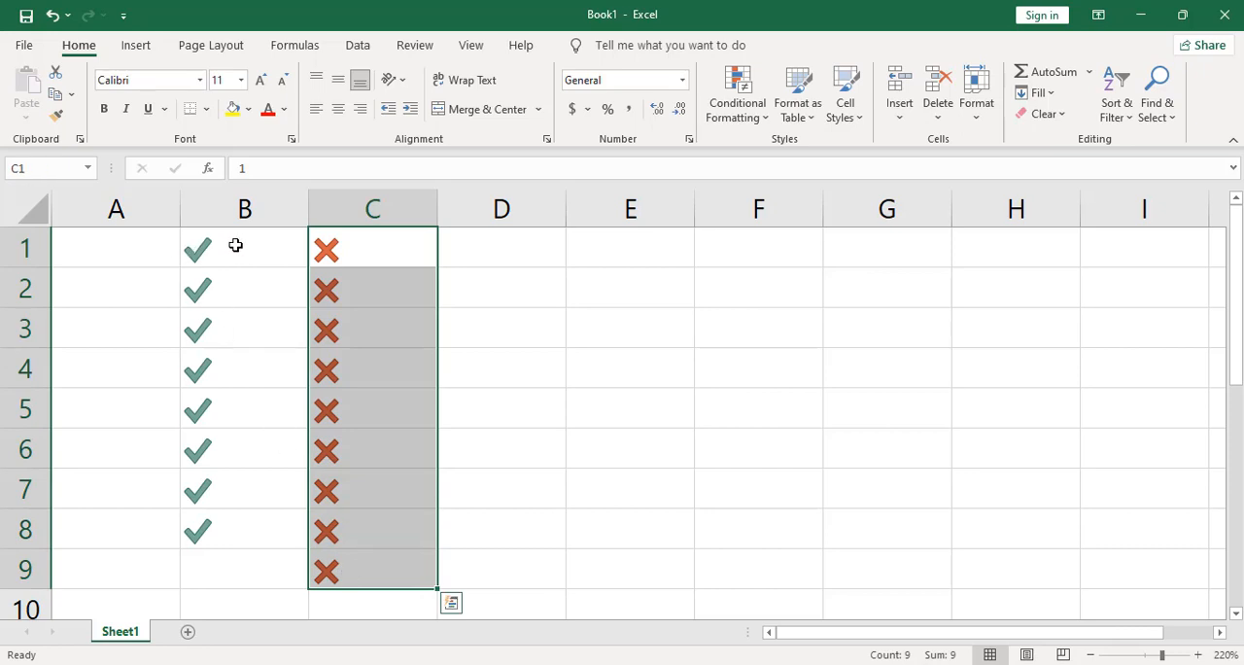
{"action": "left_click_drag", "start_coordinate": [237, 244], "coordinate": [222, 528]}
{"action": "left_click_drag", "start_coordinate": [370, 248], "coordinate": [376, 561]}
{"action": "left_click", "coordinate": [489, 433]}
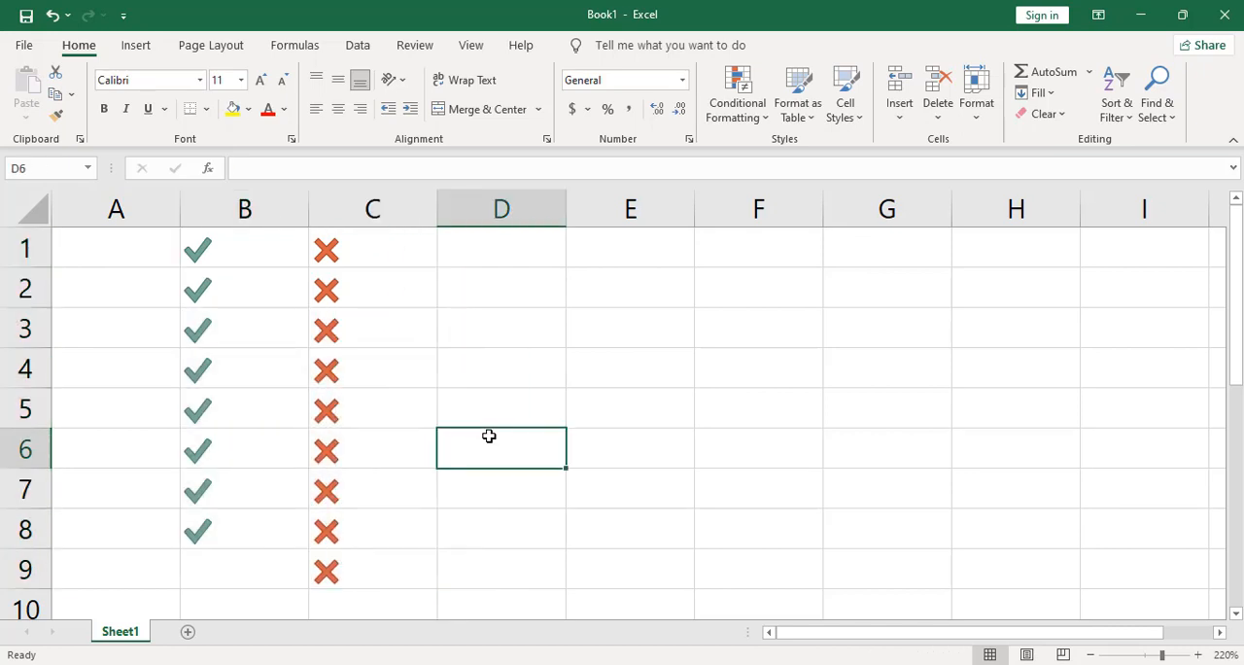
Step: Clear all cross marks from column C and all check marks from column B
{"action": "left_click_drag", "start_coordinate": [361, 600], "coordinate": [333, 256]}
{"action": "left_click", "coordinate": [935, 92]}
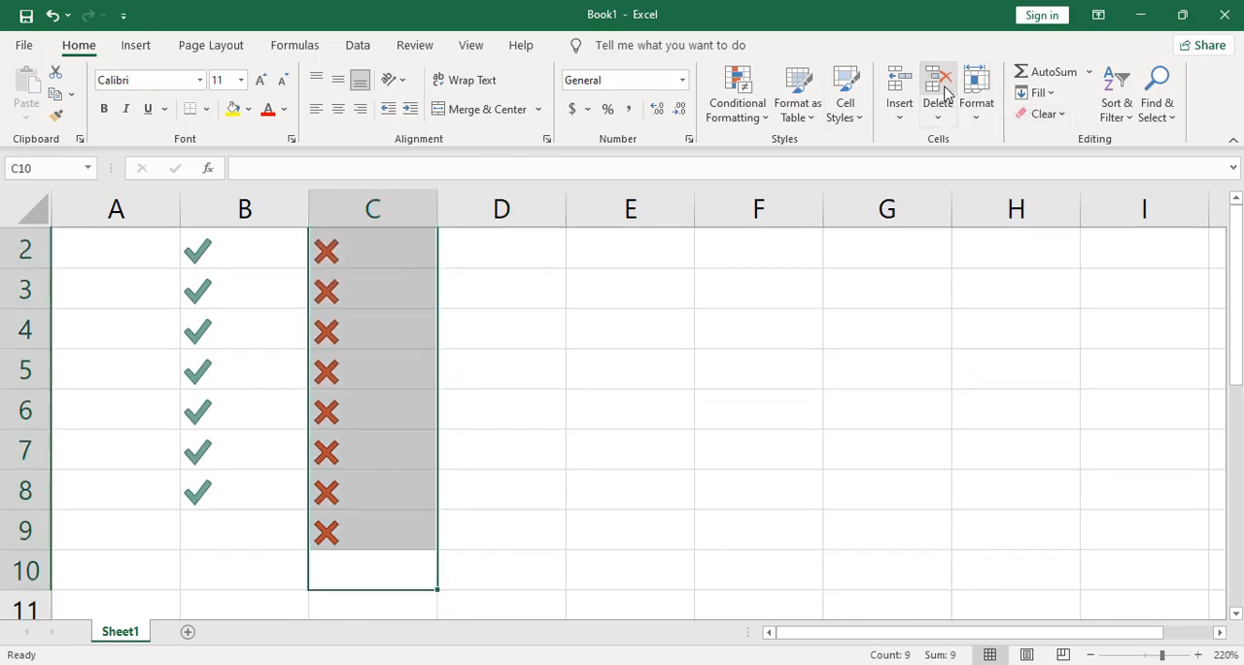
{"action": "left_click", "coordinate": [155, 244]}
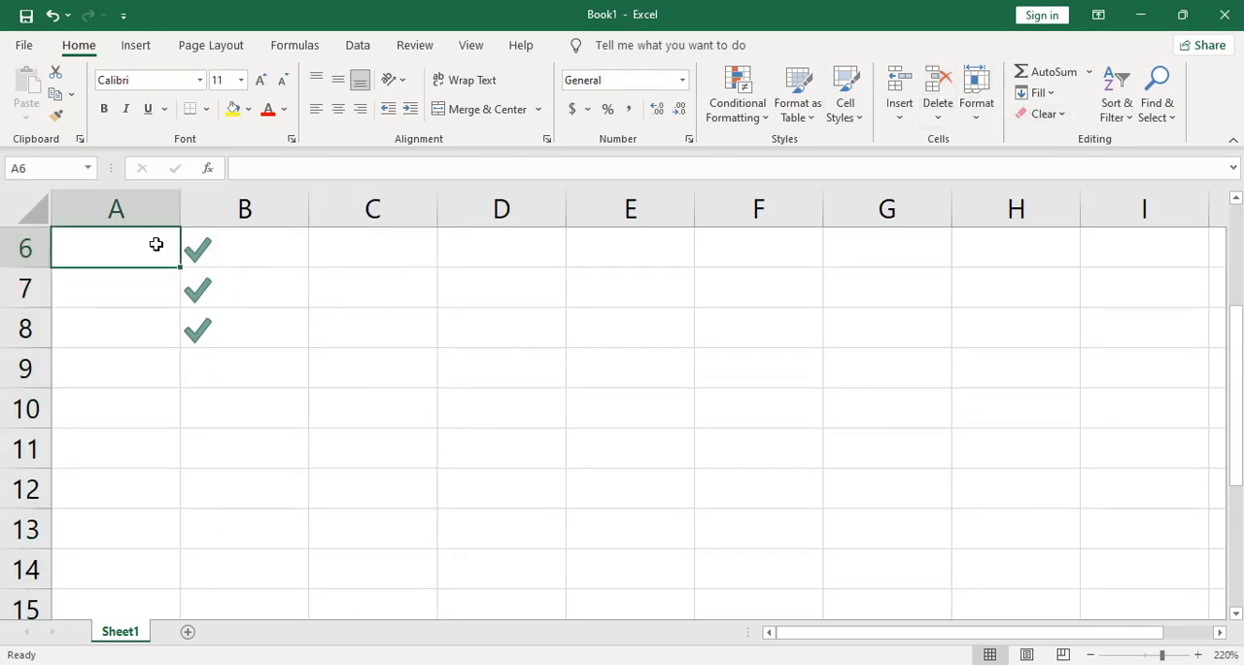
{"action": "left_click_drag", "start_coordinate": [269, 244], "coordinate": [305, 564]}
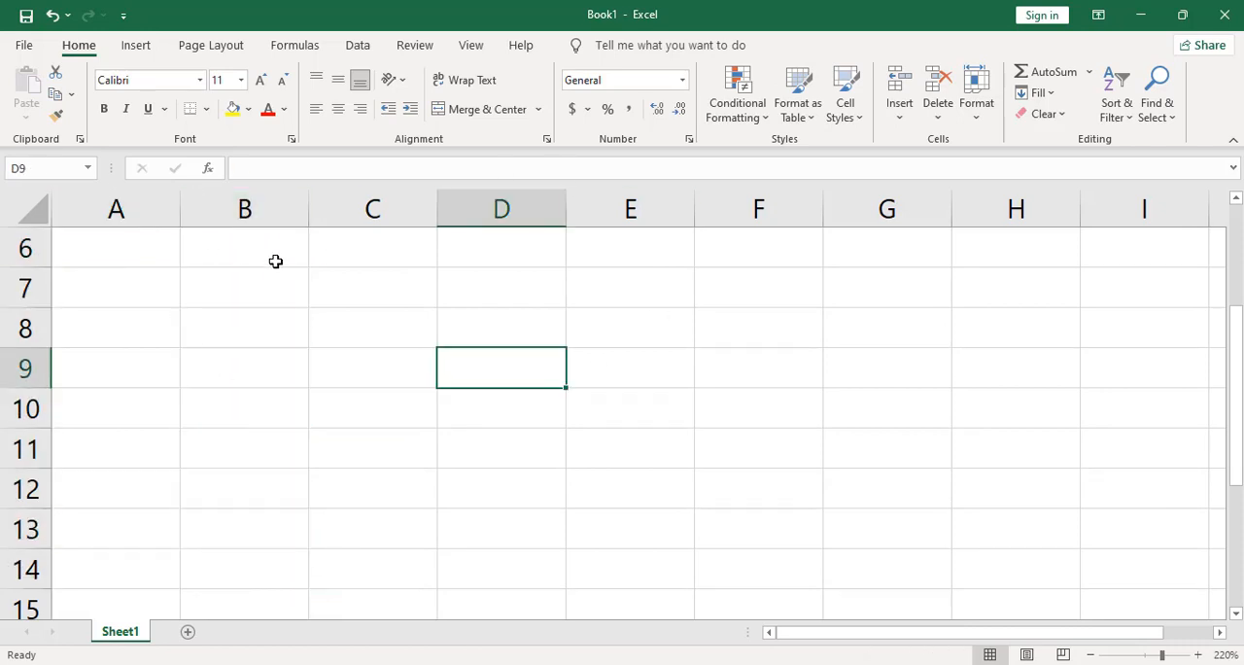
Step: Apply the circled check, exclamation and cross indicator icon set to cells B6:B14 as conditional formatting
{"action": "left_click_drag", "start_coordinate": [249, 246], "coordinate": [281, 578]}
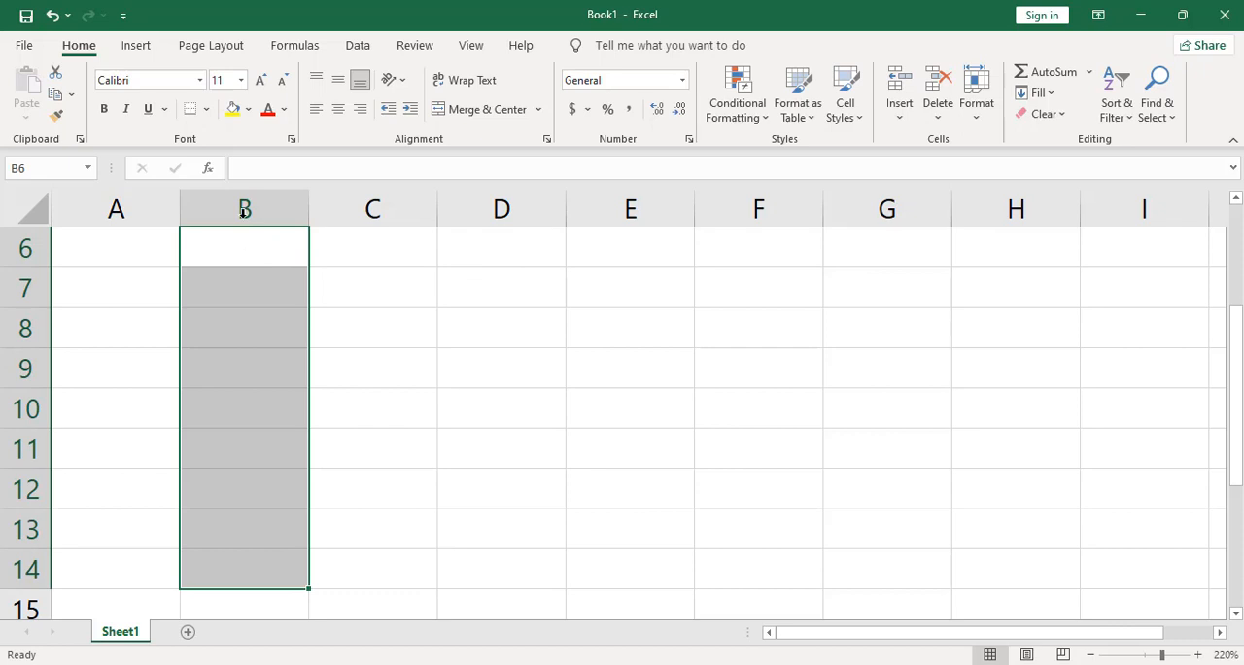
{"action": "left_click", "coordinate": [768, 121]}
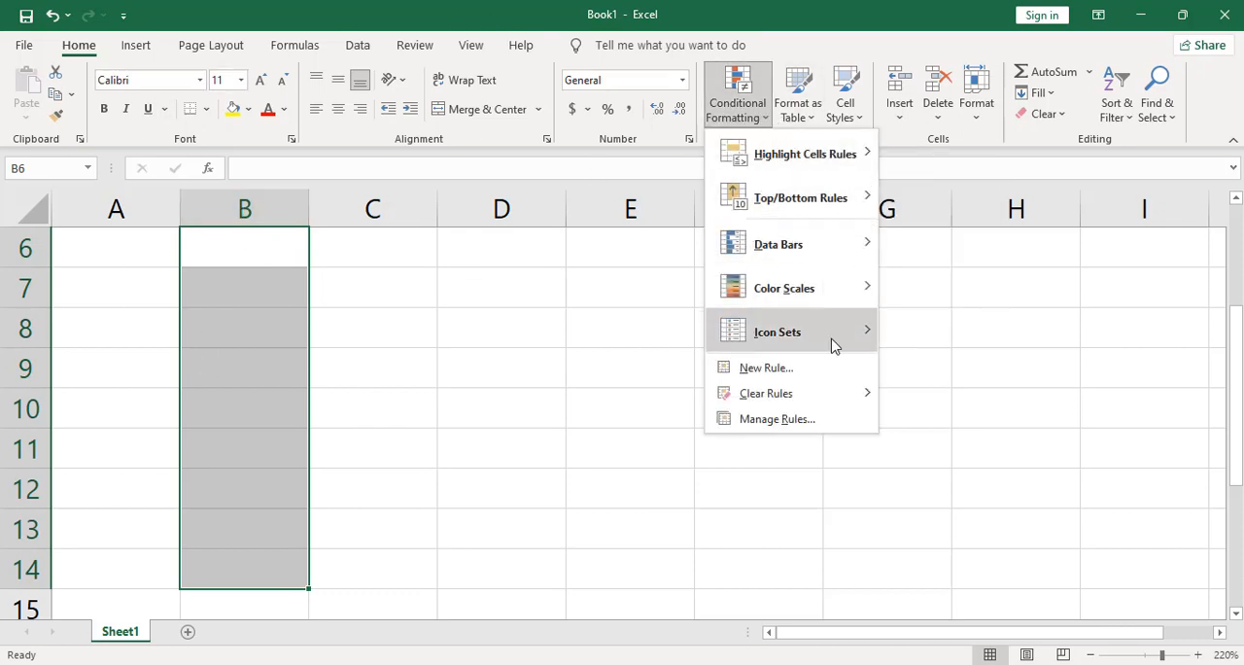
{"action": "mouse_move", "coordinate": [833, 345]}
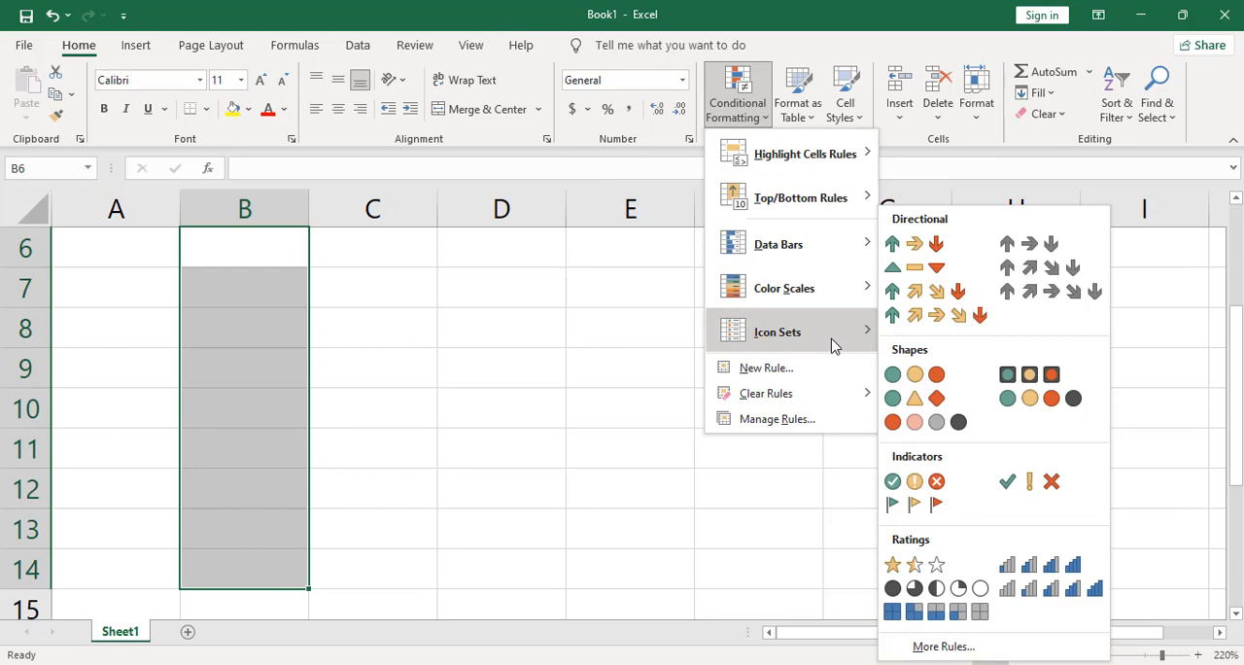
{"action": "left_click", "coordinate": [926, 485]}
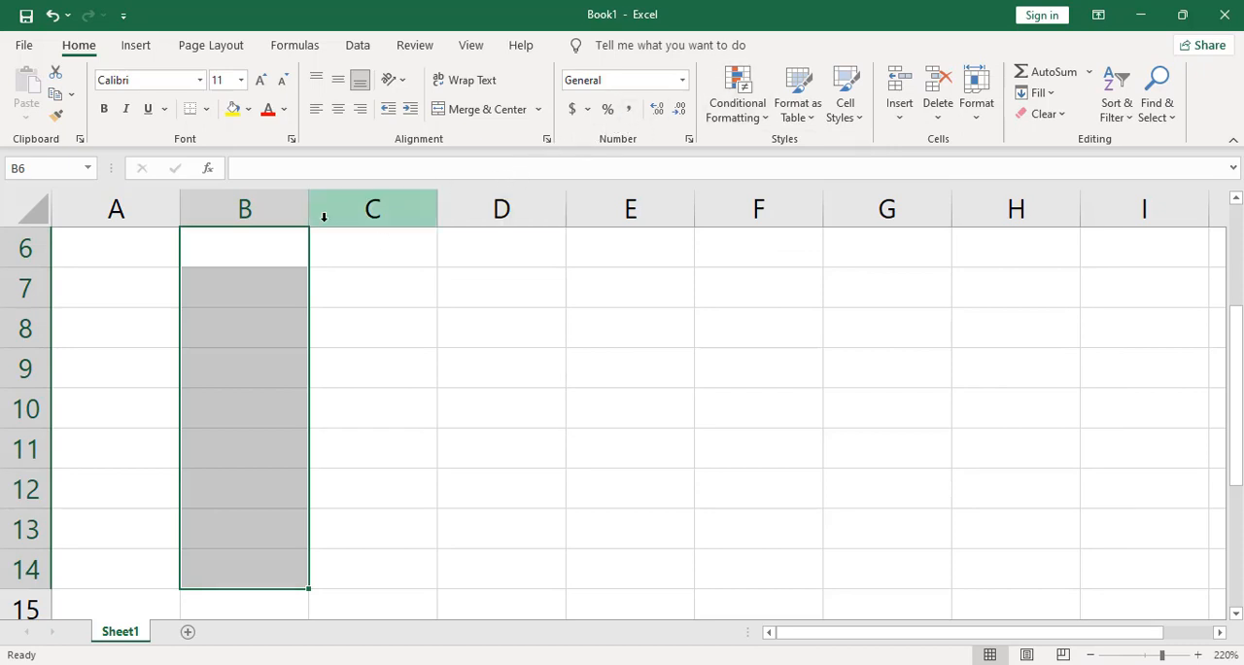
Step: Enter 1 in cell B6
{"action": "left_click", "coordinate": [236, 252]}
{"action": "type", "text": "1"}
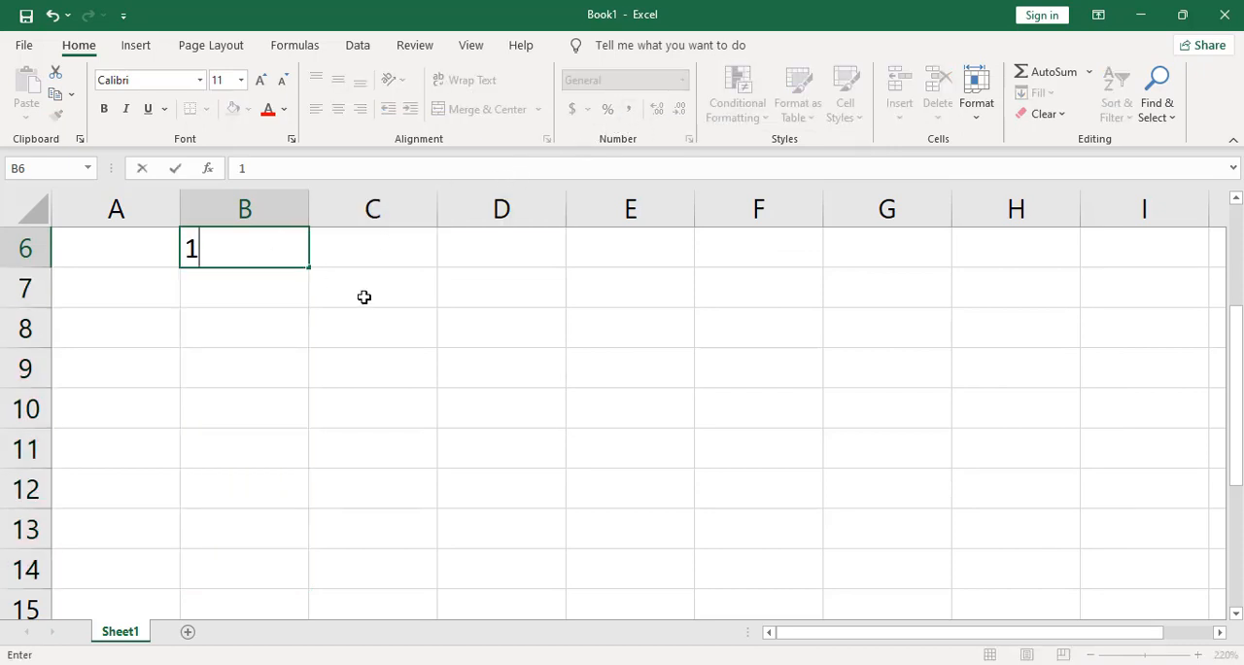
{"action": "left_click", "coordinate": [403, 285]}
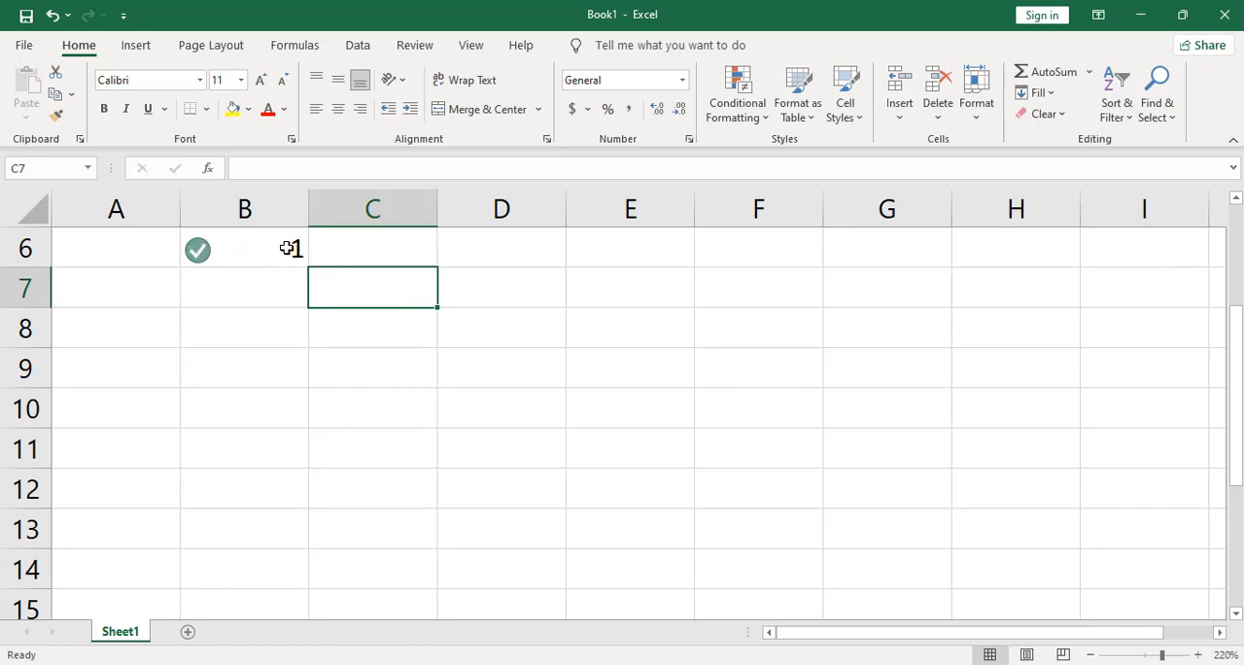
{"action": "left_click", "coordinate": [272, 251]}
{"action": "left_click", "coordinate": [377, 265]}
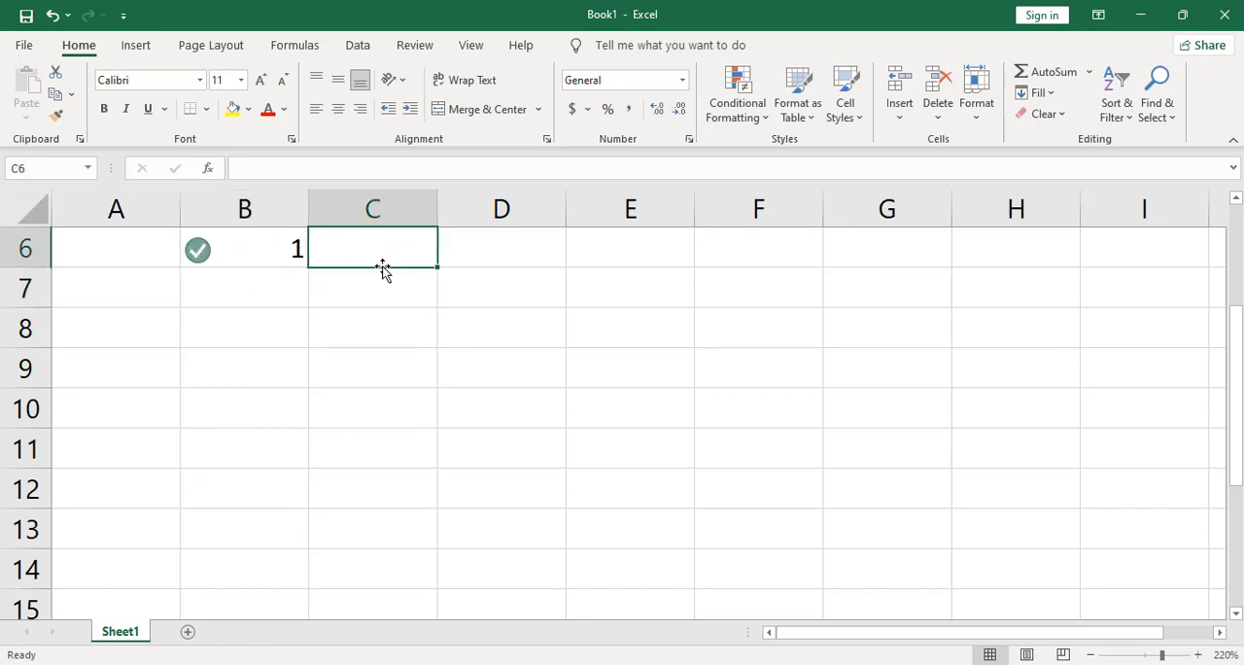
Step: Edit the icon set rule for B6:B14 so the middle and lowest value ranges use No Cell Icon
{"action": "left_click_drag", "start_coordinate": [284, 250], "coordinate": [295, 551]}
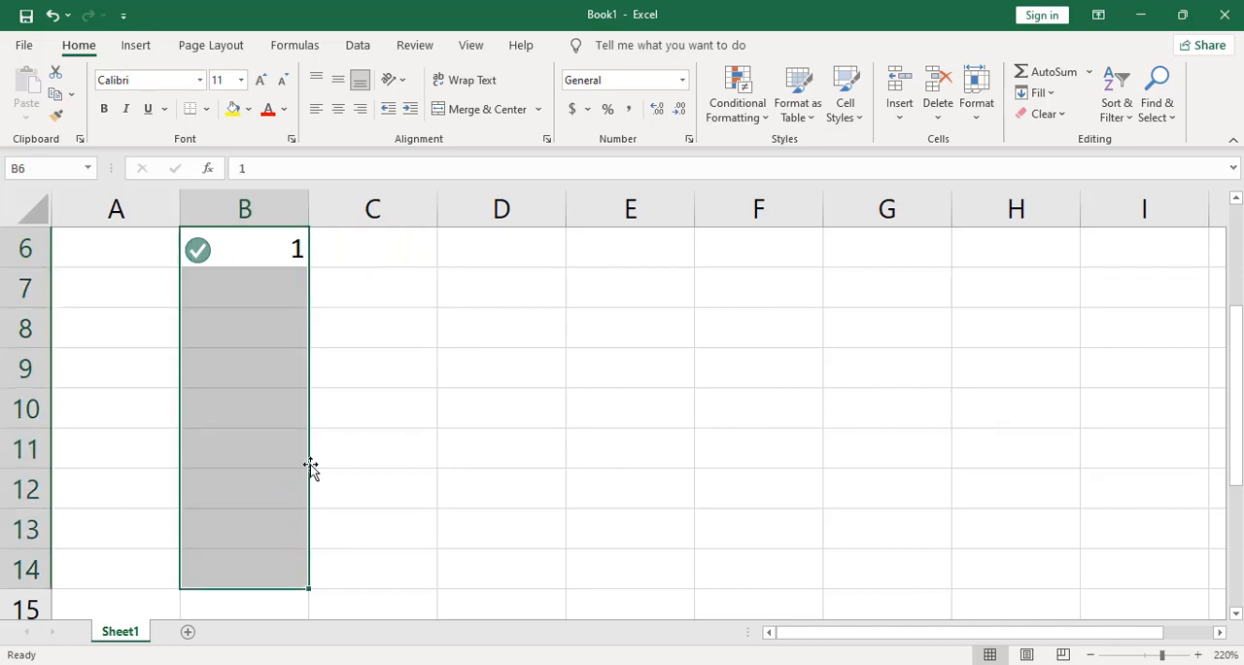
{"action": "left_click", "coordinate": [768, 114]}
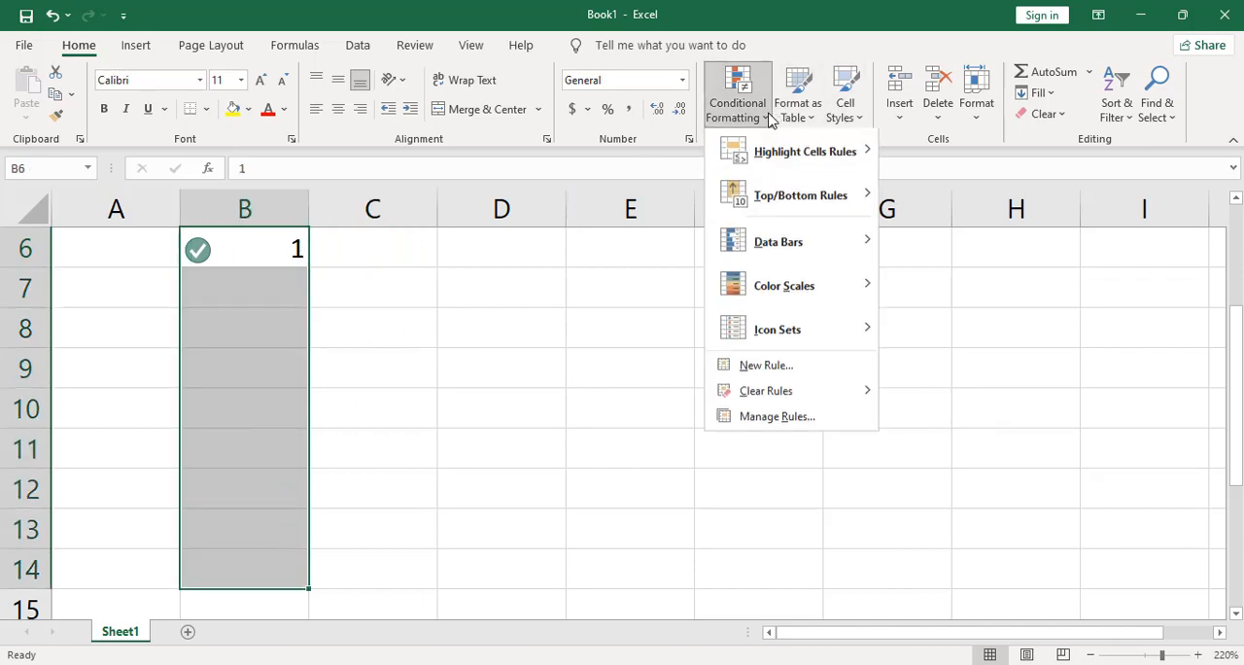
{"action": "left_click", "coordinate": [778, 419]}
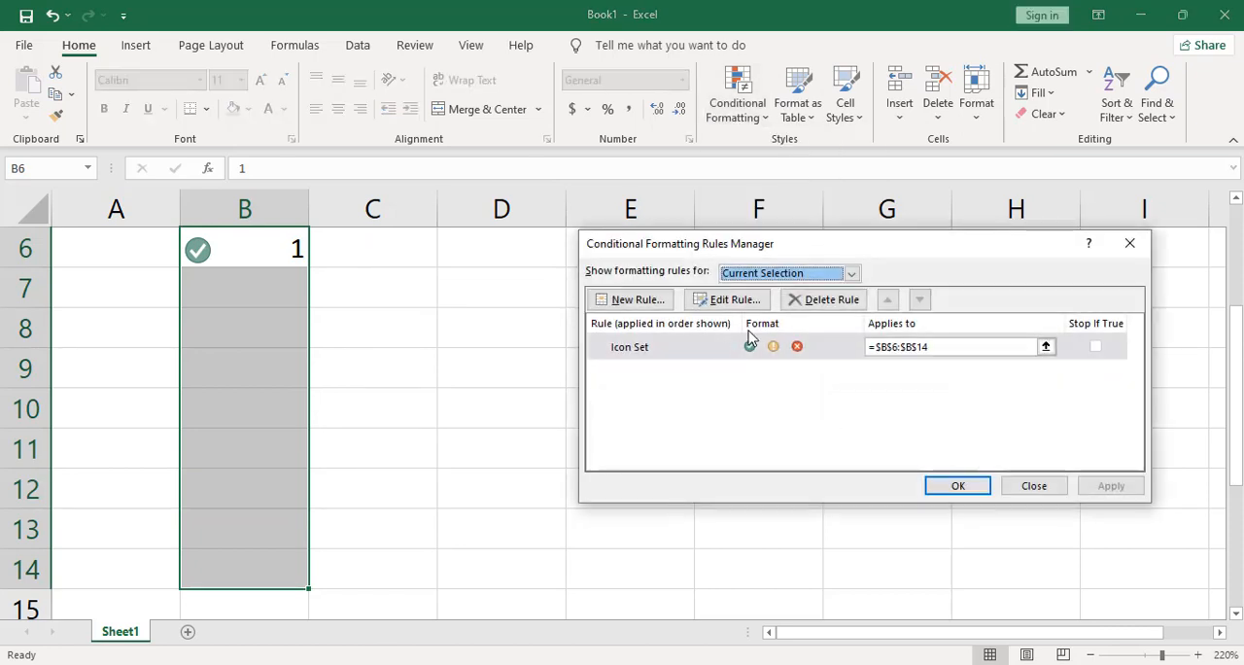
{"action": "left_click", "coordinate": [734, 300]}
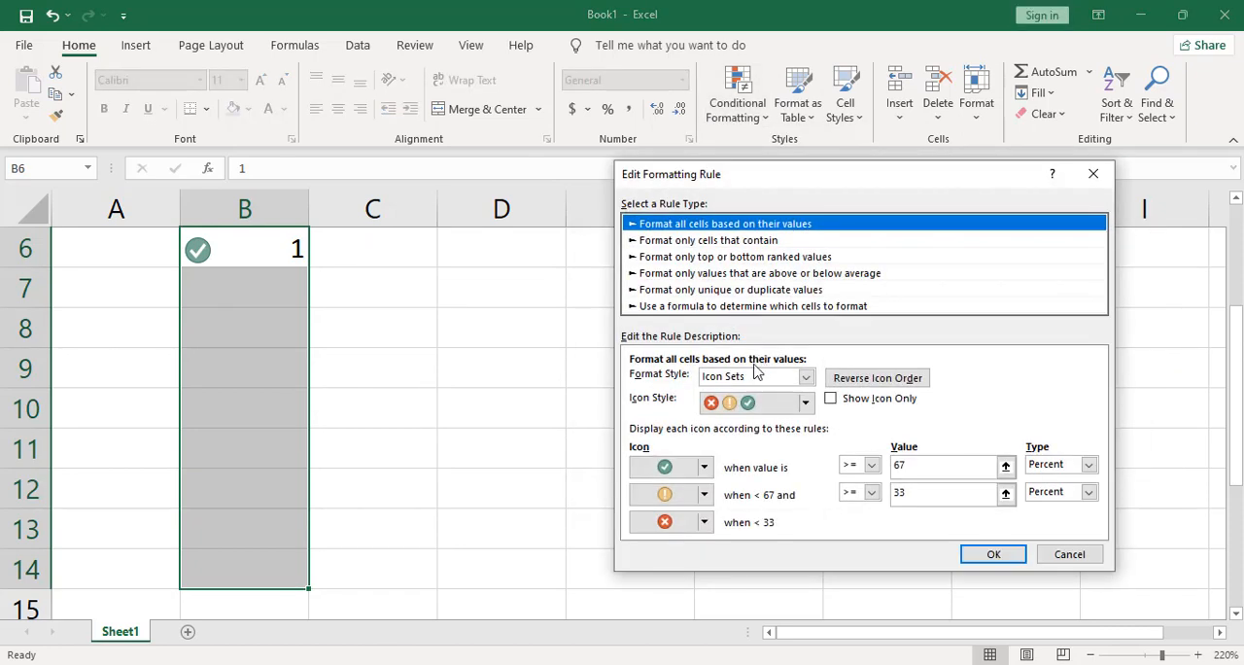
{"action": "left_click", "coordinate": [697, 499]}
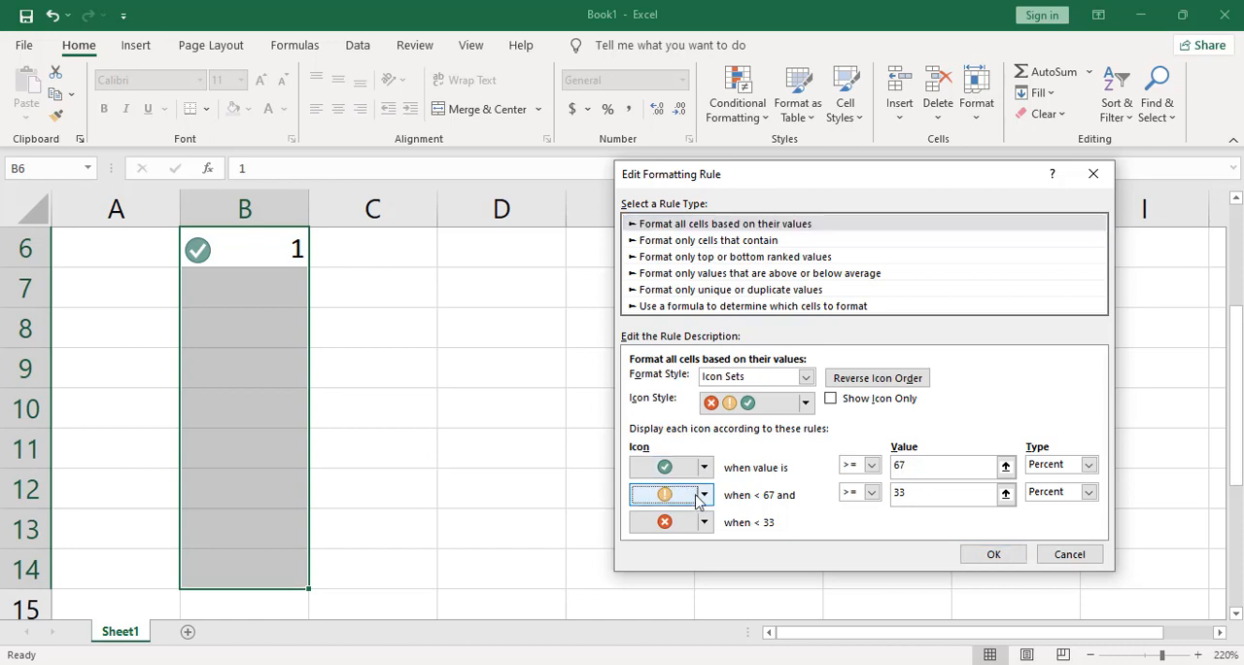
{"action": "left_click", "coordinate": [705, 496]}
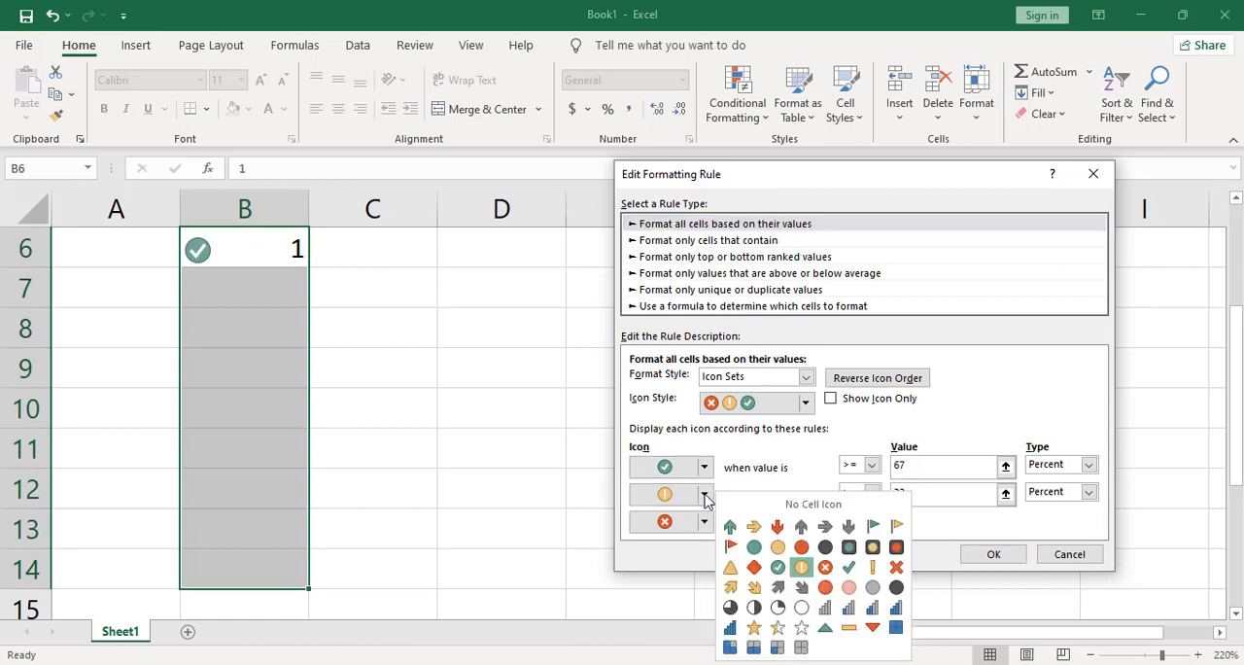
{"action": "left_click", "coordinate": [778, 507]}
{"action": "left_click", "coordinate": [705, 524]}
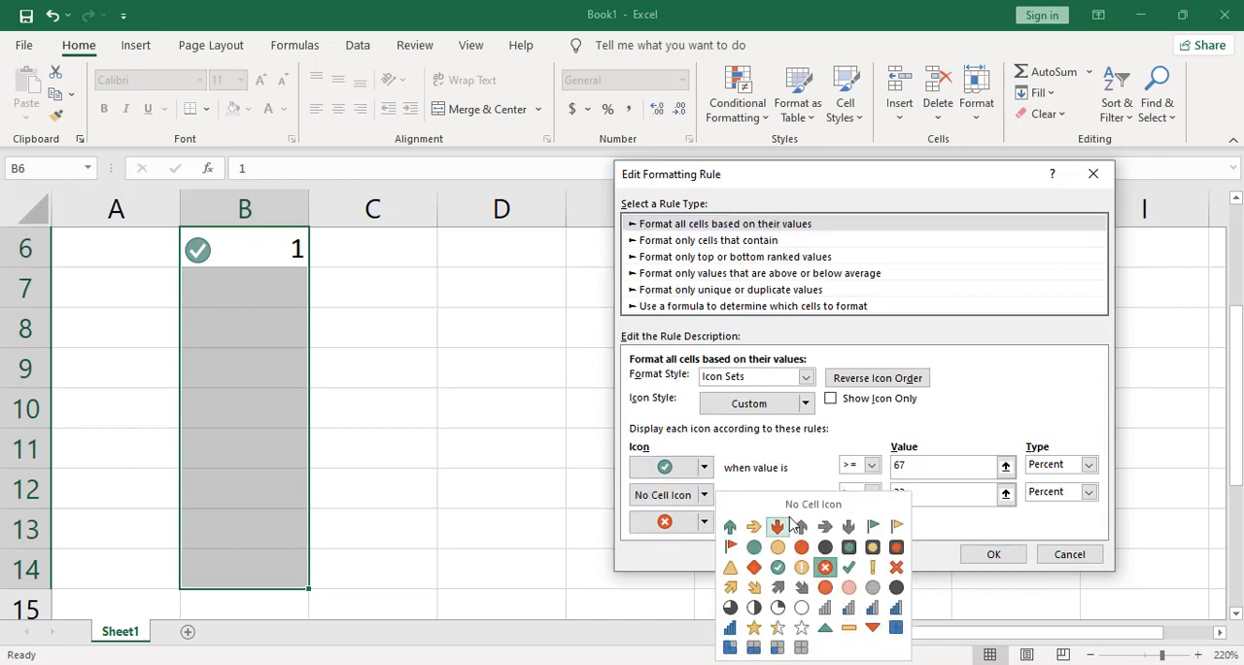
{"action": "left_click", "coordinate": [768, 503]}
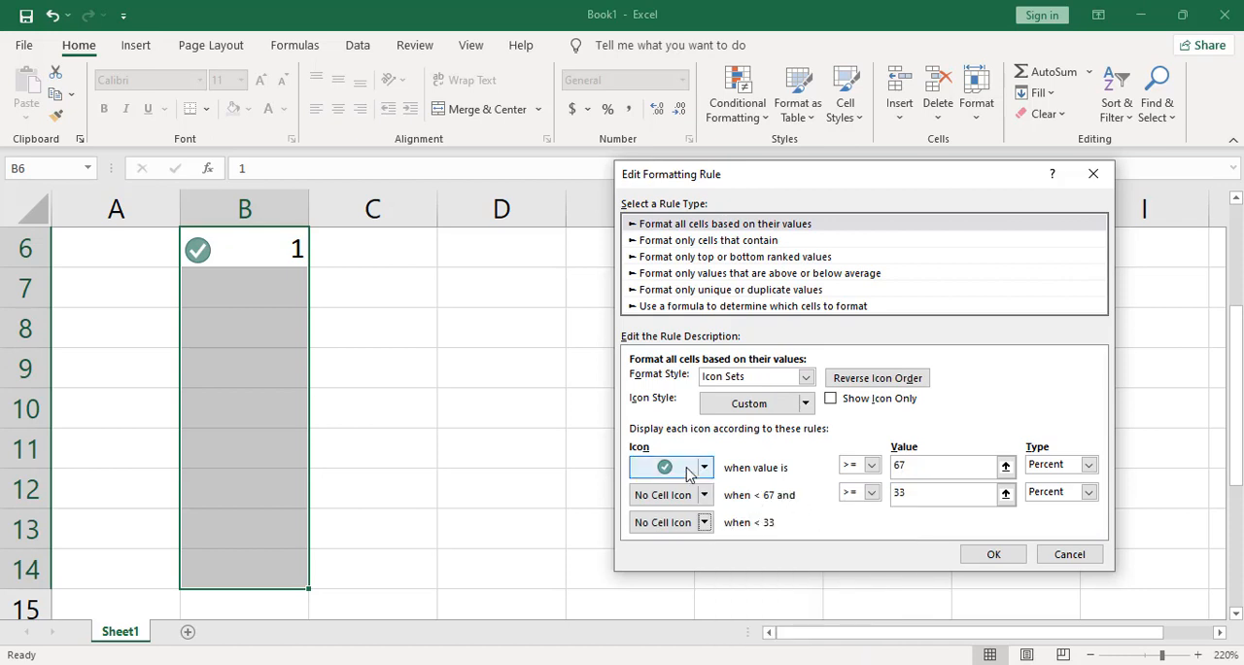
Step: Turn on Show Icon Only for the B6:B14 rule and apply the rule changes
{"action": "left_click", "coordinate": [831, 401]}
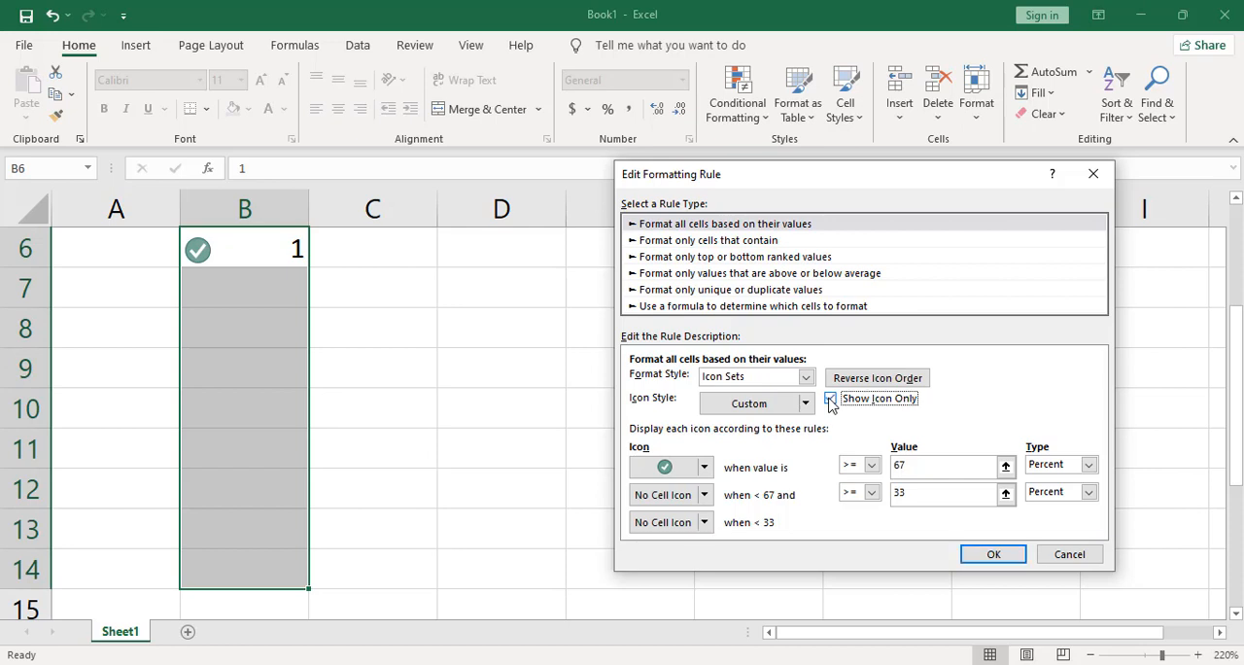
{"action": "left_click", "coordinate": [991, 554]}
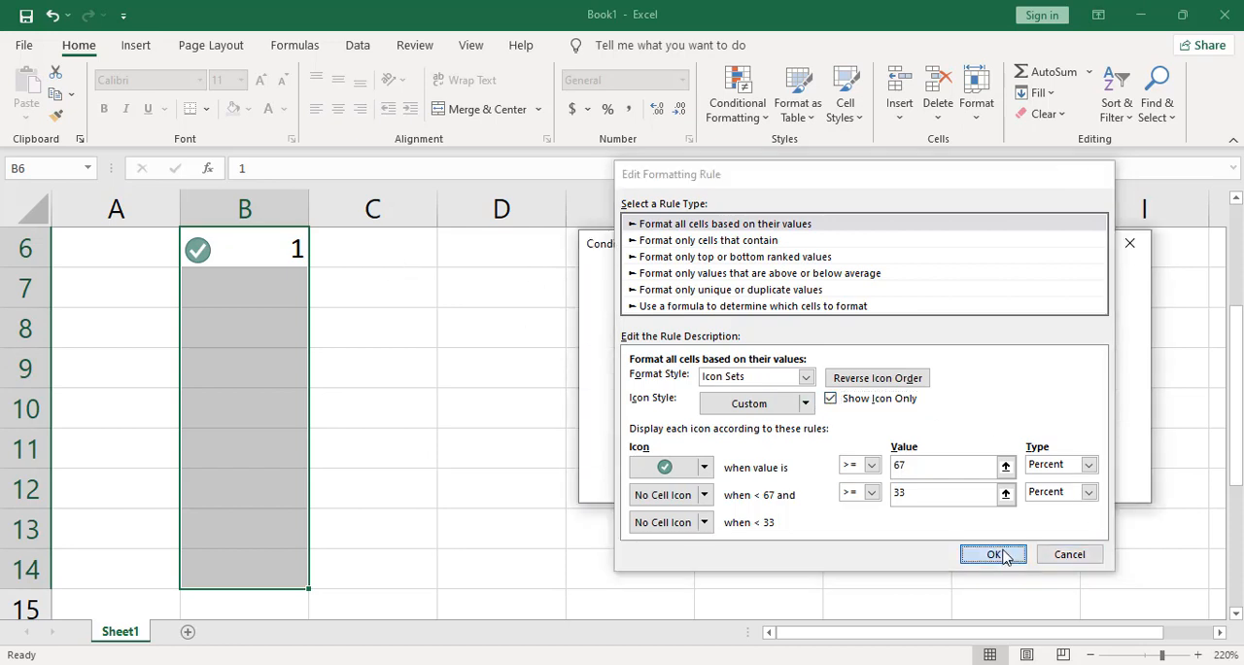
{"action": "left_click", "coordinate": [1105, 488]}
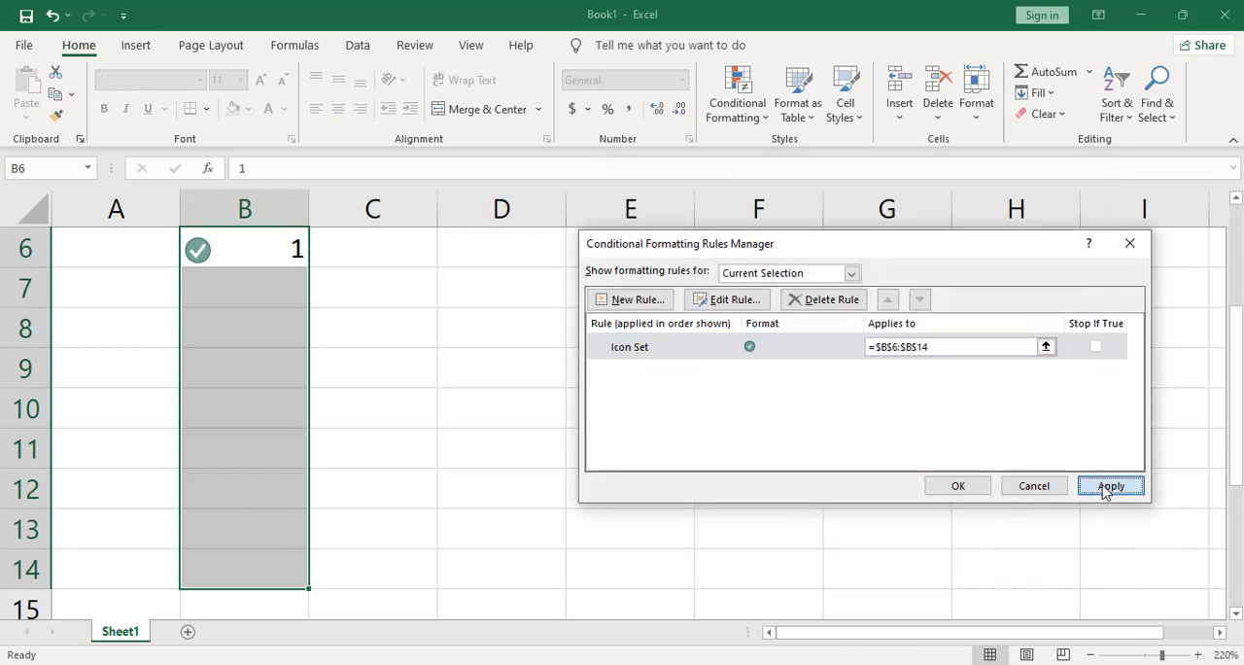
{"action": "left_click", "coordinate": [959, 484]}
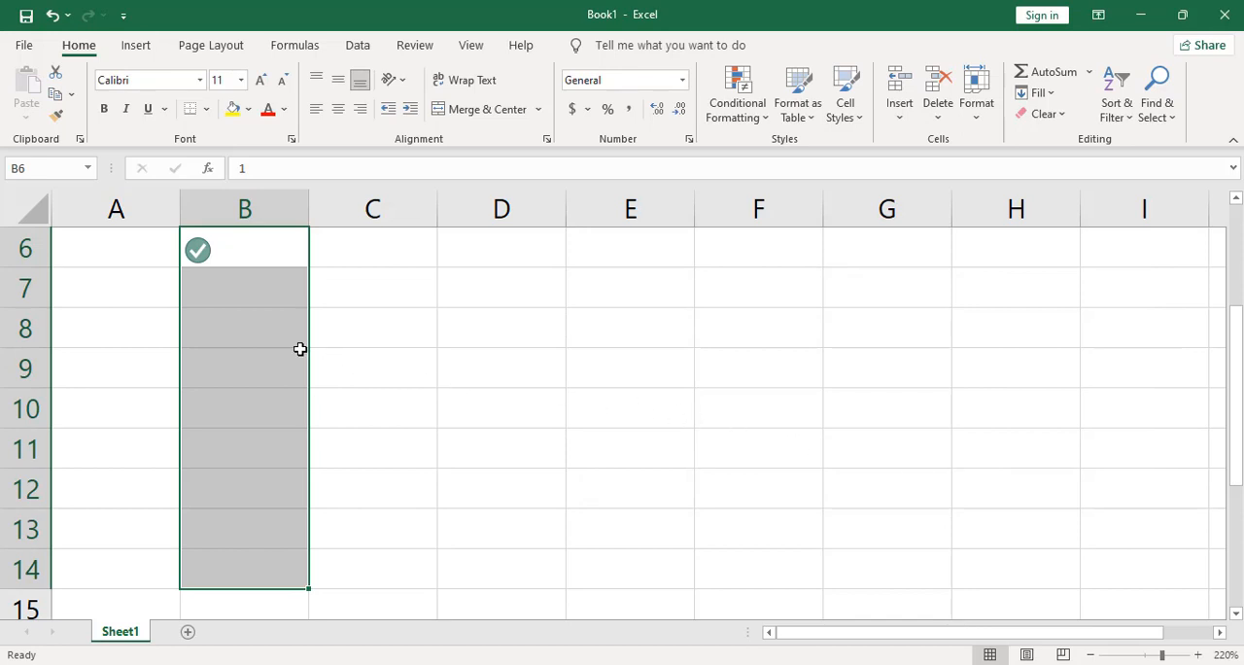
Step: Fill cells B7 through B12 with the value 1
{"action": "left_click", "coordinate": [234, 283]}
{"action": "type", "text": "1"}
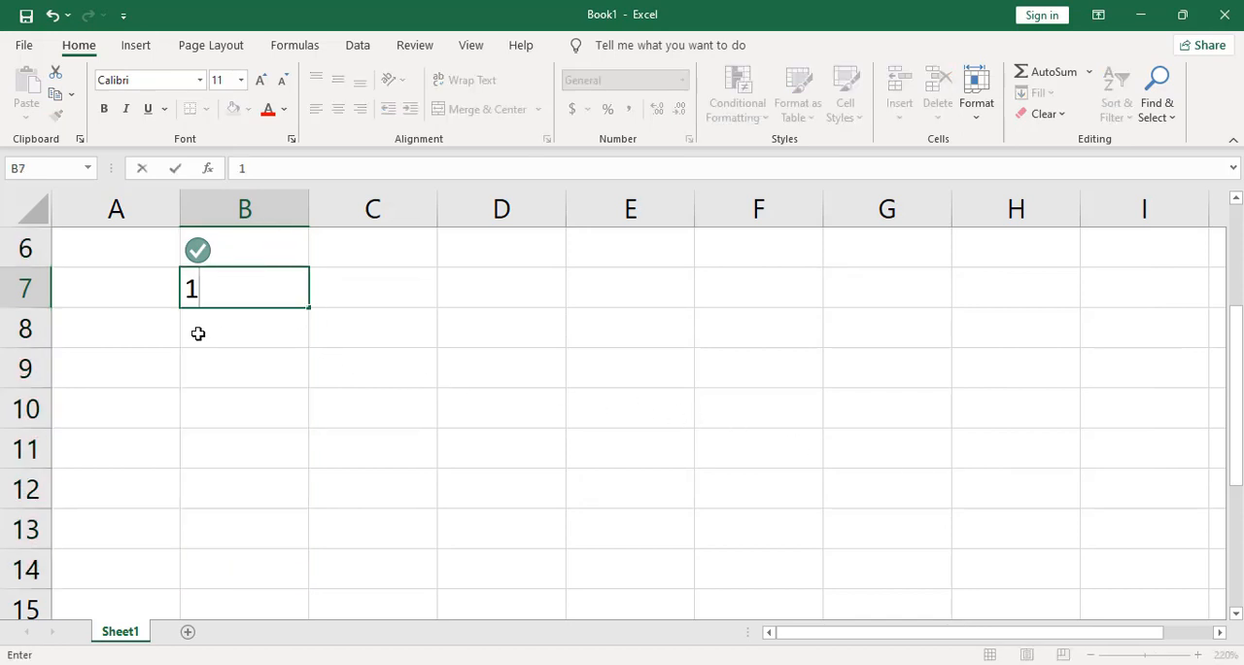
{"action": "key", "text": "Return"}
{"action": "type", "text": "1"}
{"action": "key", "text": "Return"}
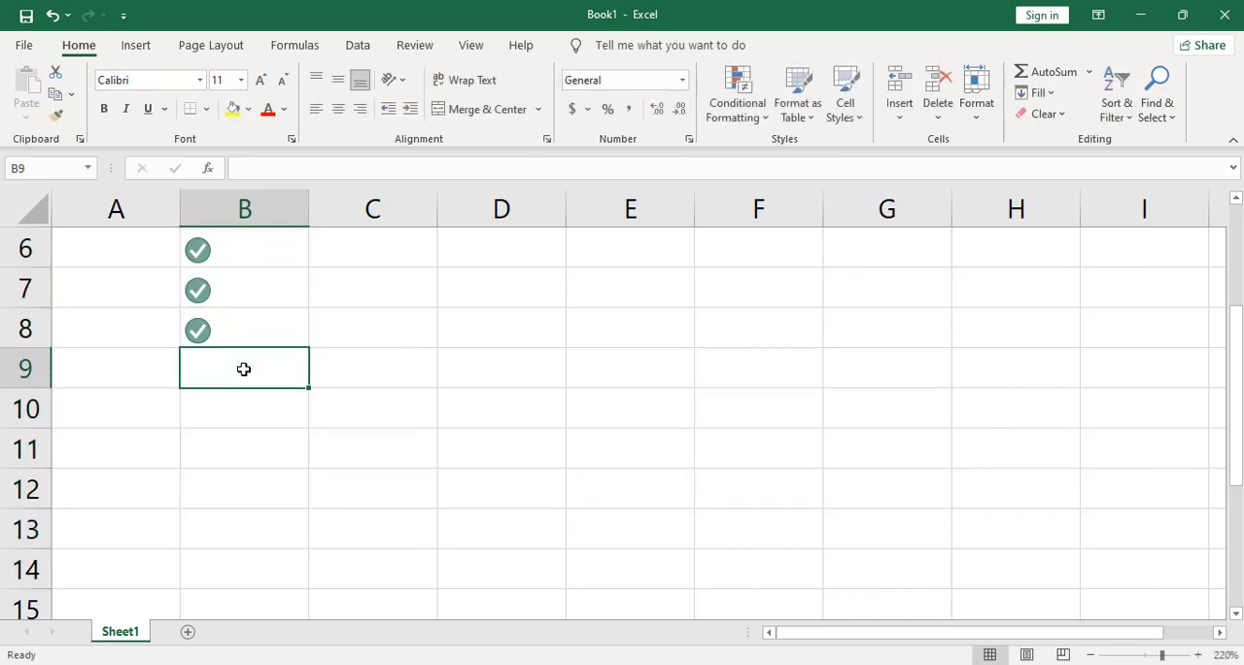
{"action": "type", "text": "1"}
{"action": "key", "text": "Return"}
{"action": "type", "text": "1"}
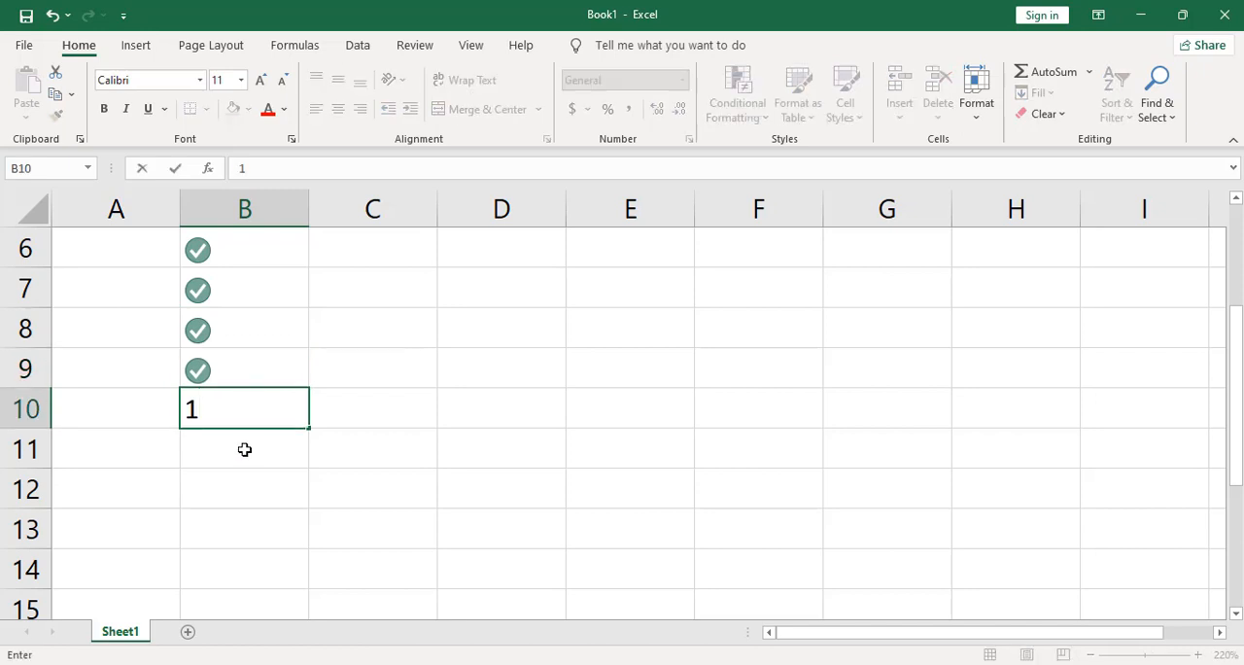
{"action": "key", "text": "Return"}
{"action": "type", "text": "1"}
{"action": "key", "text": "Return"}
{"action": "type", "text": "1"}
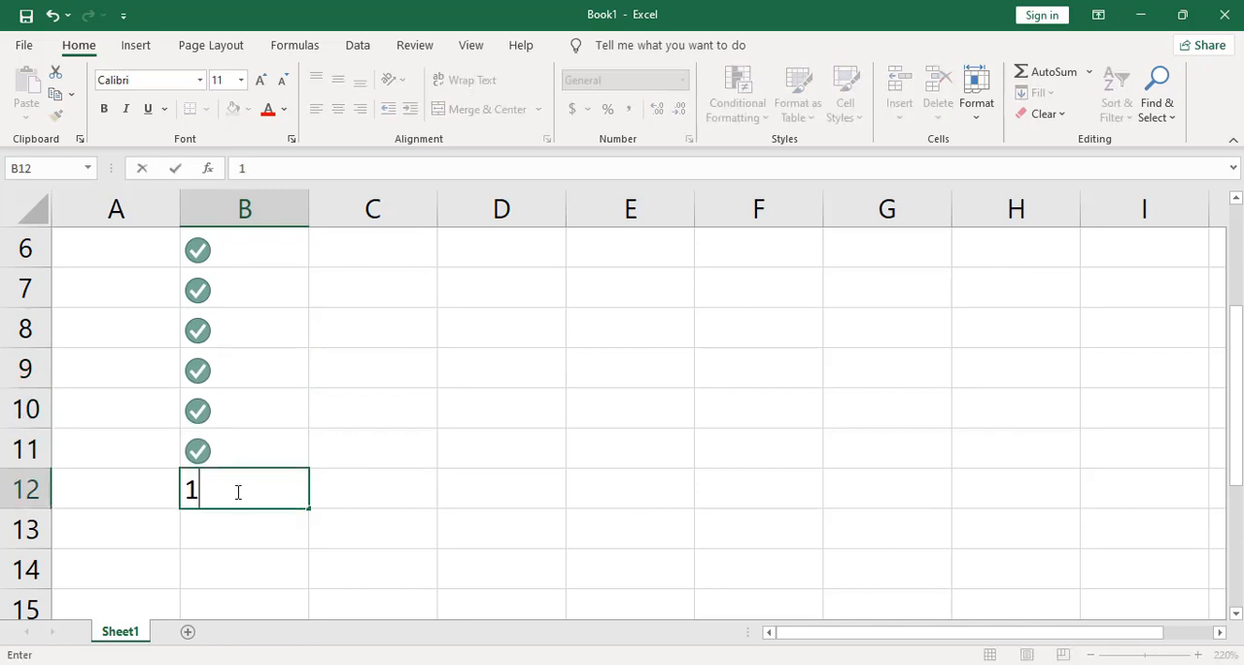
{"action": "left_click", "coordinate": [389, 393]}
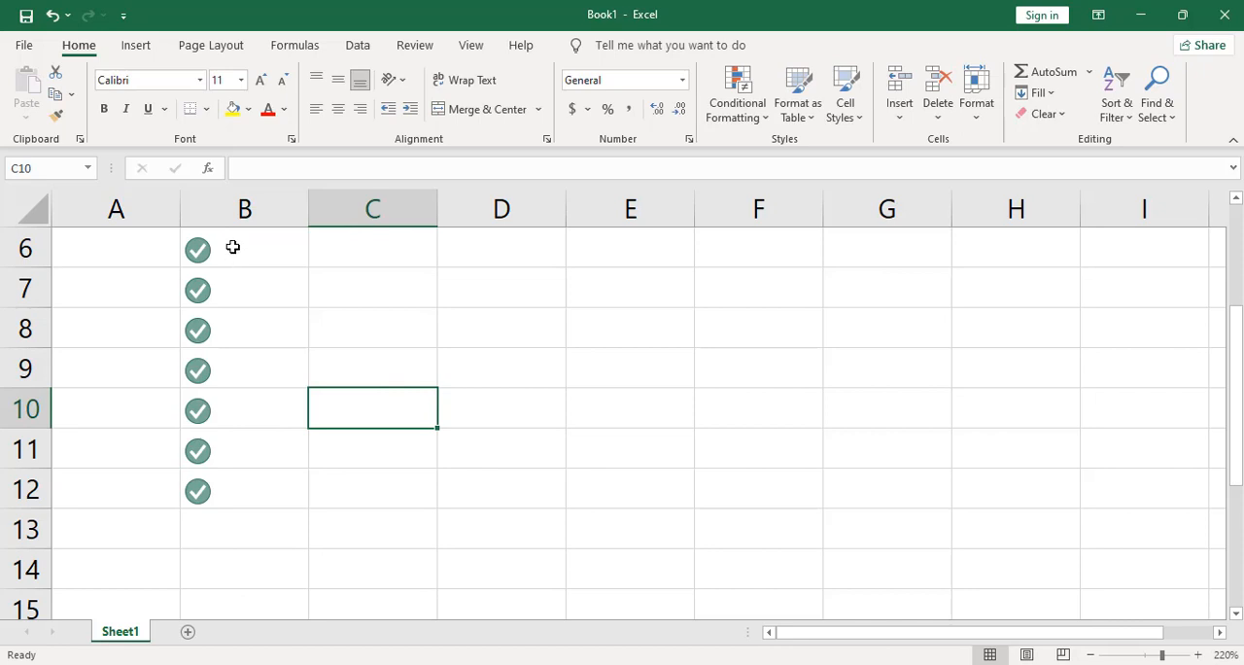
{"action": "left_click_drag", "start_coordinate": [232, 247], "coordinate": [230, 486]}
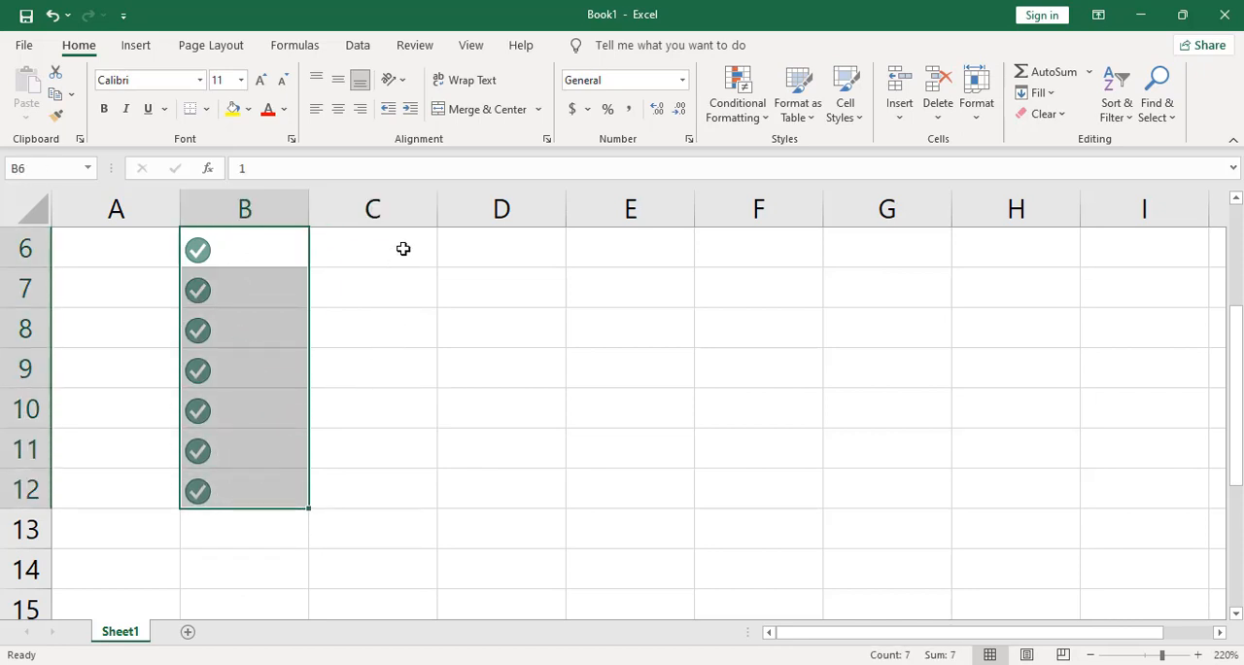
Step: Apply the circled check, exclamation and cross indicator icon set to cells C6:C14 as conditional formatting
{"action": "left_click_drag", "start_coordinate": [404, 249], "coordinate": [369, 551]}
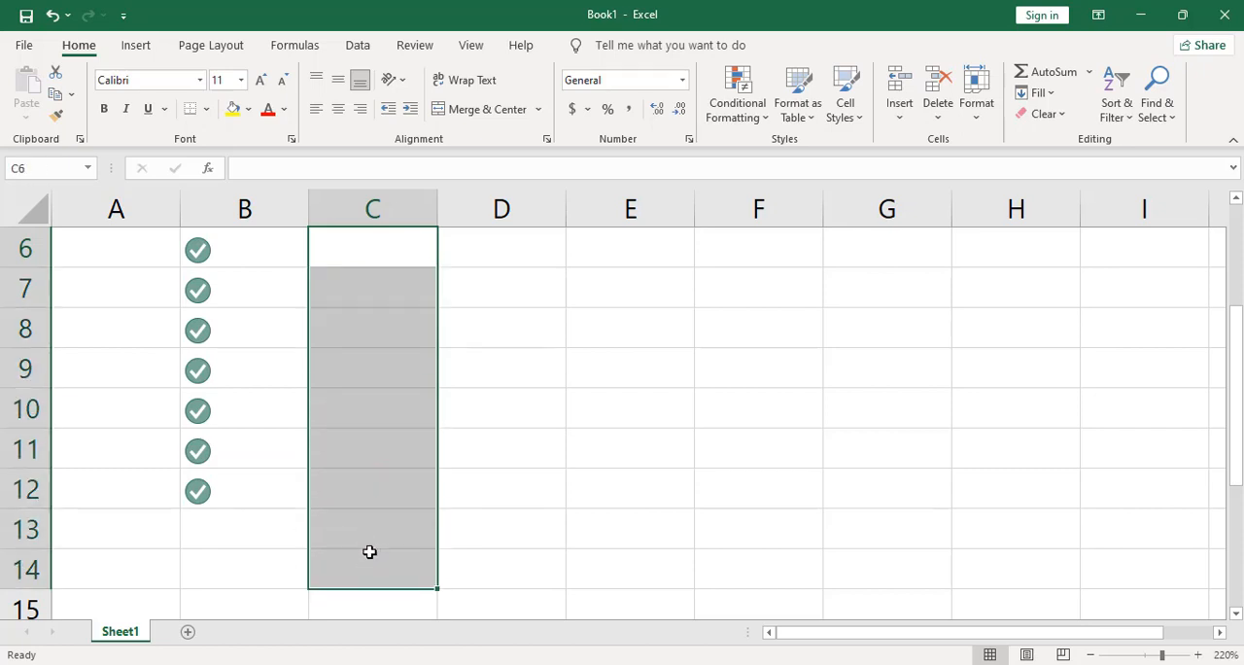
{"action": "left_click", "coordinate": [766, 117]}
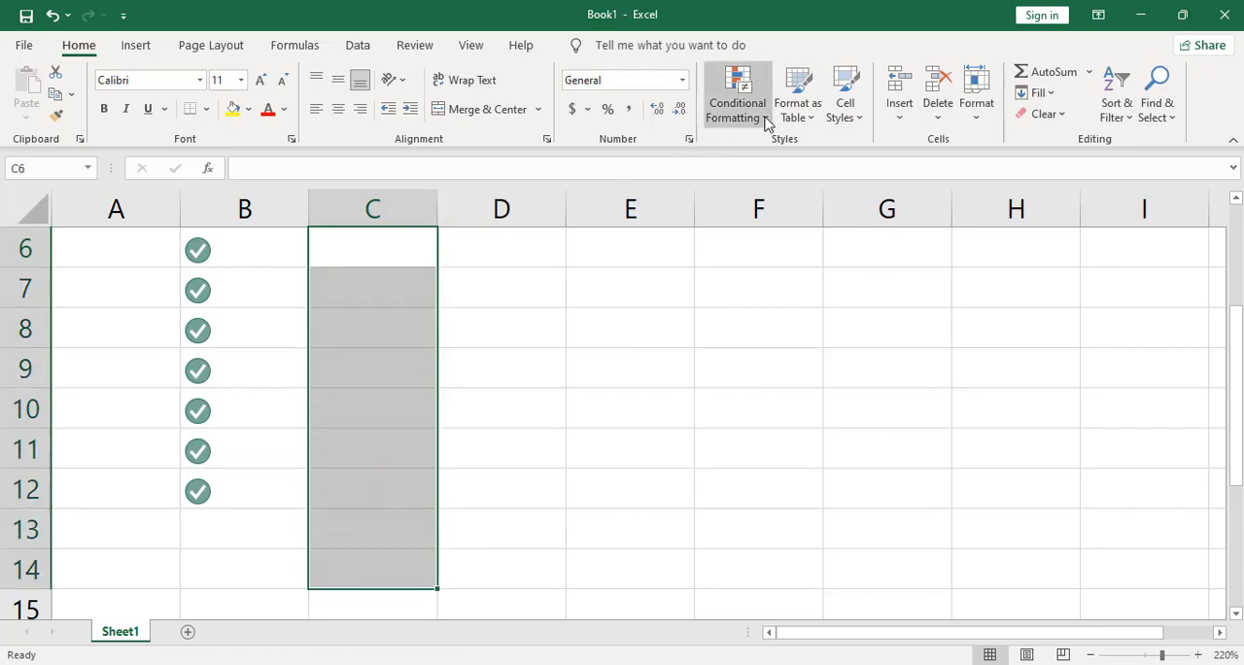
{"action": "mouse_move", "coordinate": [828, 343]}
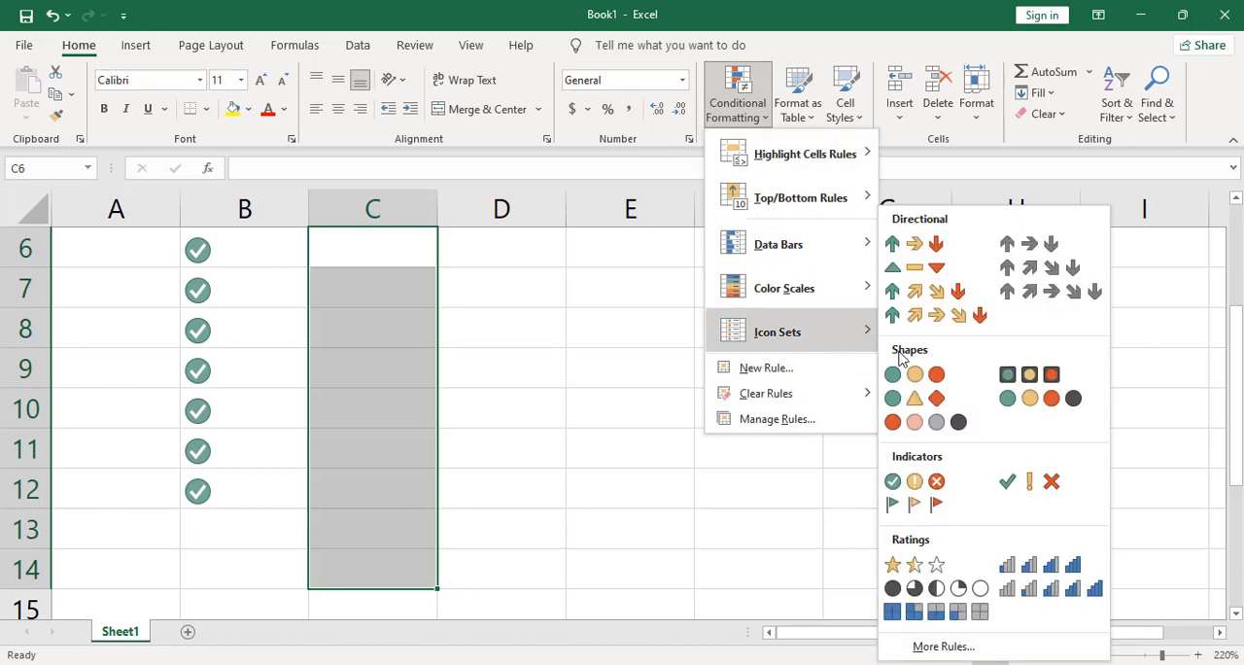
{"action": "left_click", "coordinate": [931, 486]}
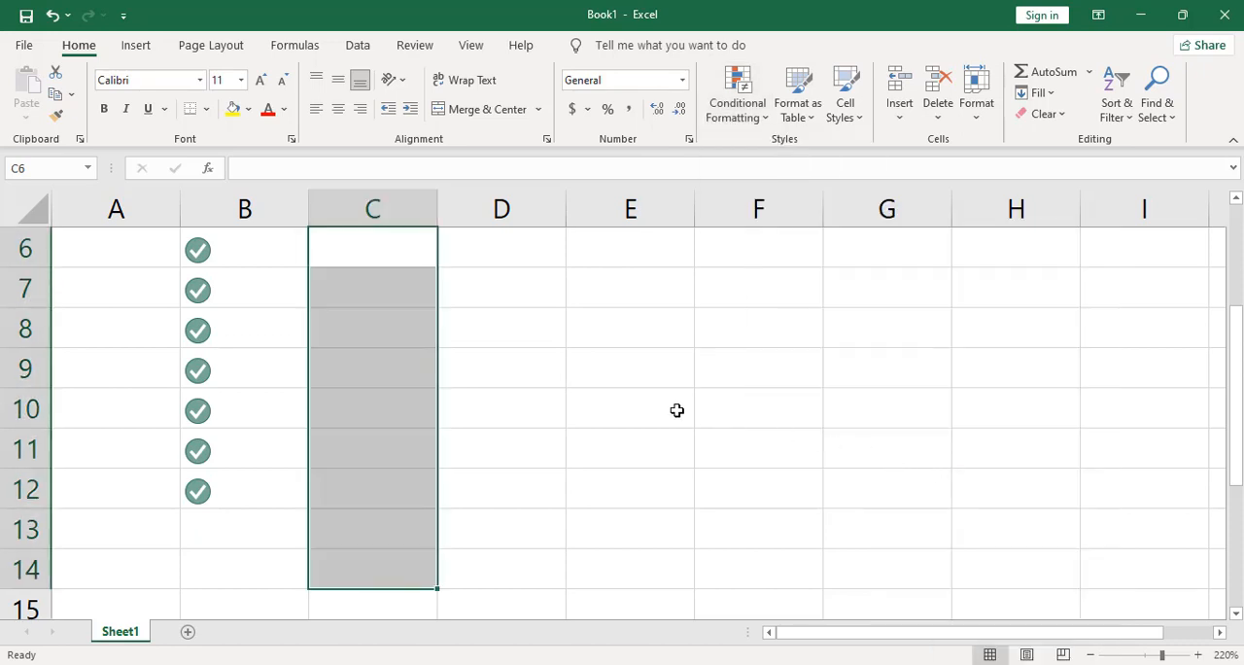
Step: Enter the value 2 in cells C6 and C7
{"action": "left_click", "coordinate": [359, 242]}
{"action": "type", "text": "2"}
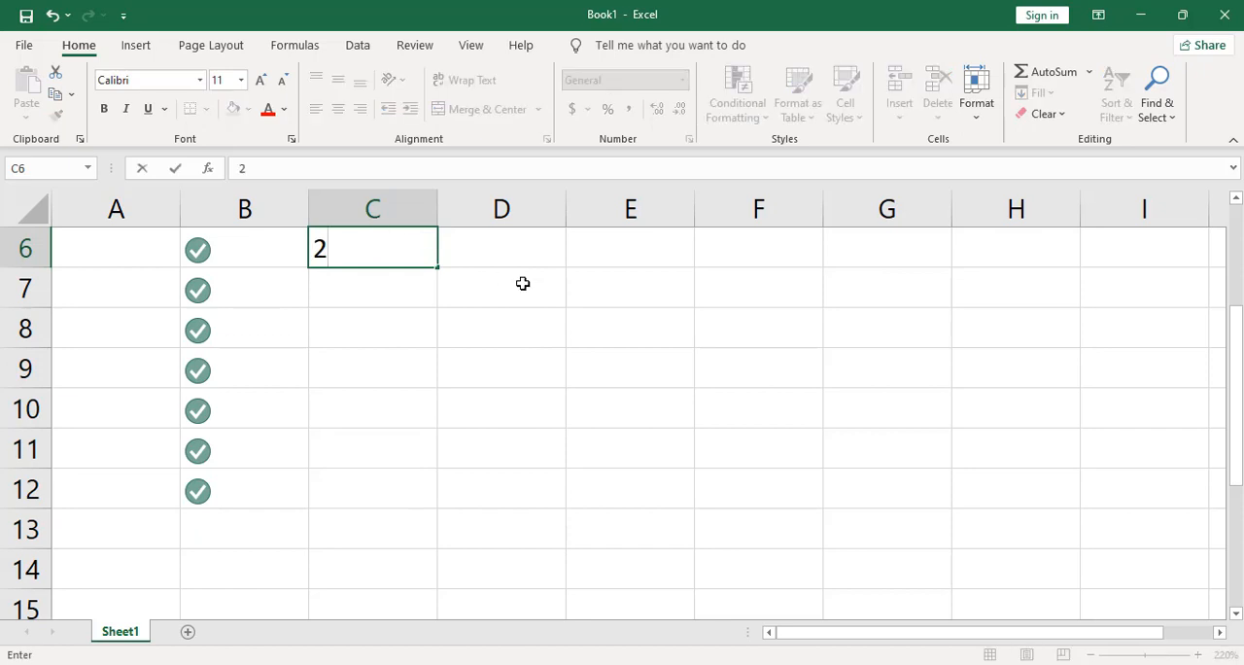
{"action": "left_click", "coordinate": [480, 272]}
{"action": "left_click", "coordinate": [405, 290]}
{"action": "type", "text": "2"}
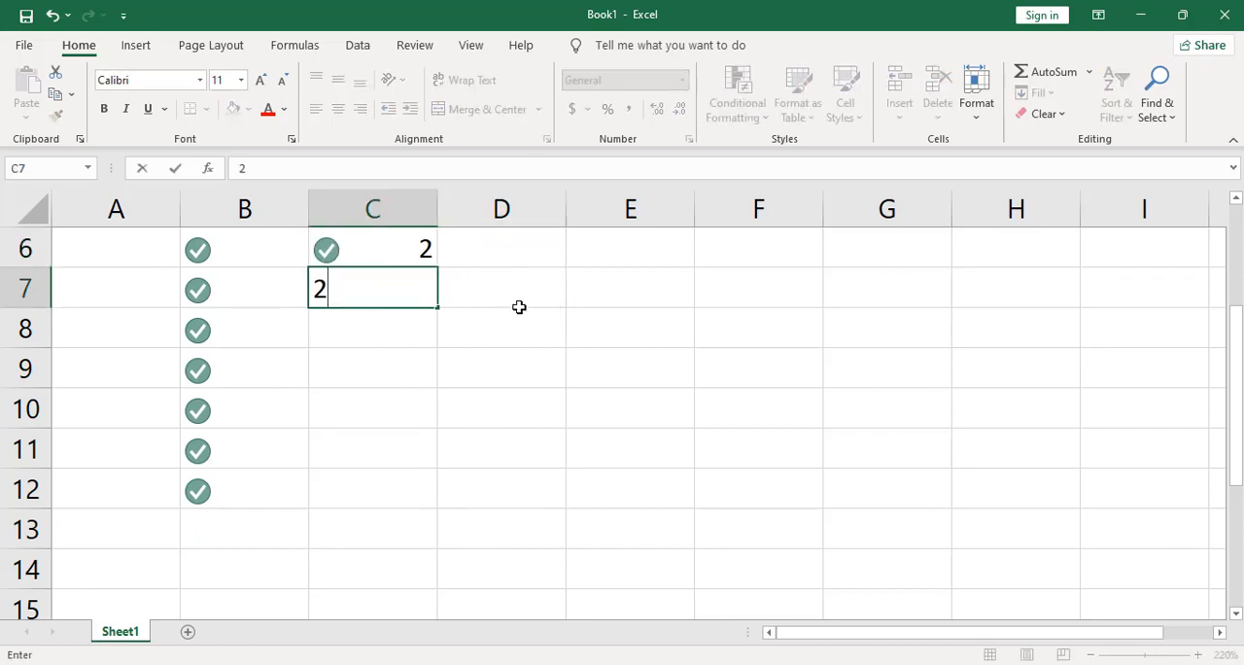
{"action": "left_click_drag", "start_coordinate": [519, 309], "coordinate": [436, 287]}
Step: Edit the icon set rule for C6:C14 so the highest value range uses the circled red cross icon
{"action": "left_click_drag", "start_coordinate": [389, 247], "coordinate": [400, 528]}
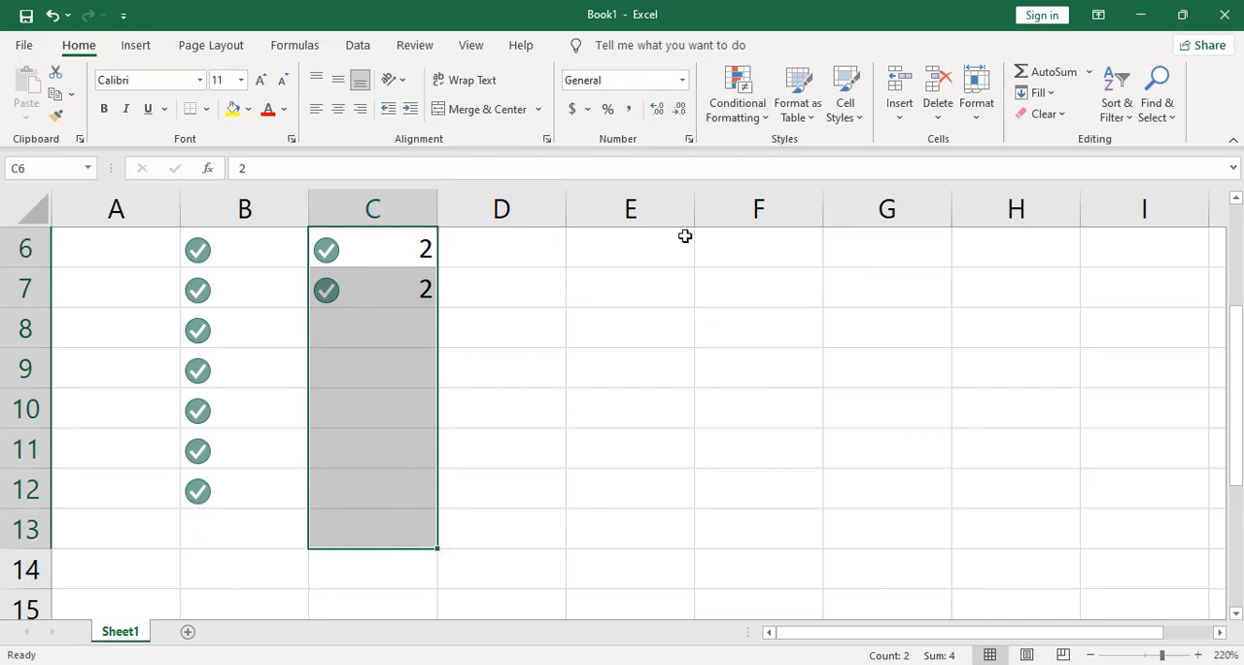
{"action": "left_click", "coordinate": [765, 118]}
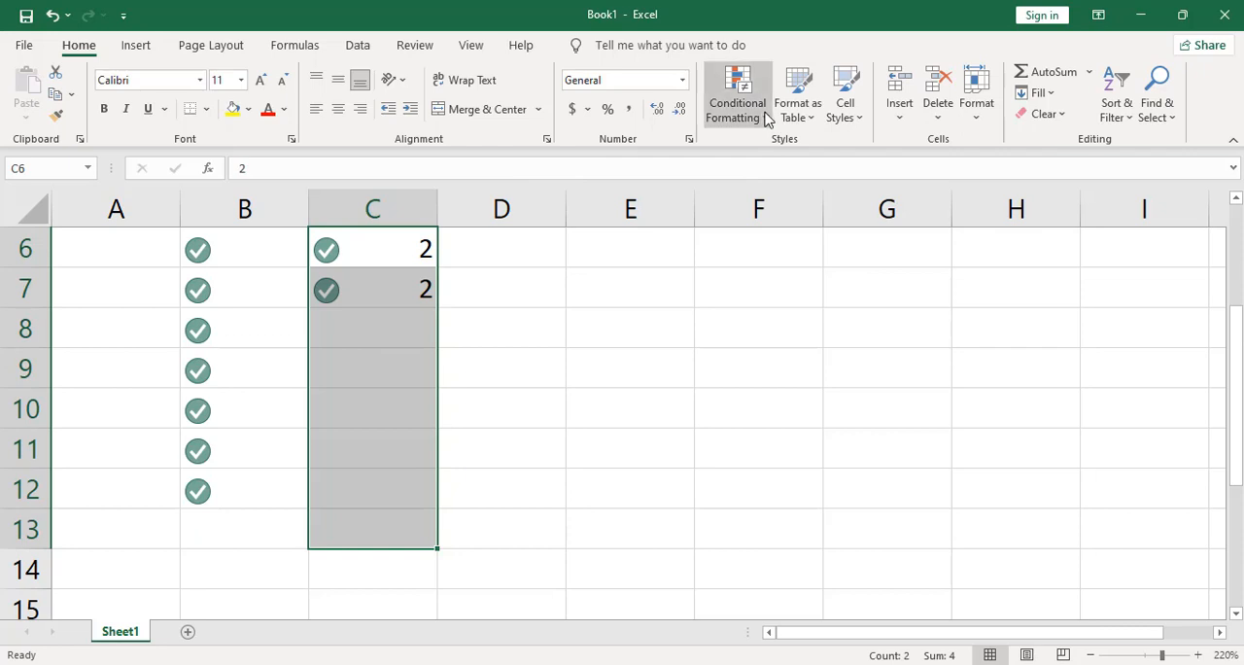
{"action": "mouse_move", "coordinate": [803, 311]}
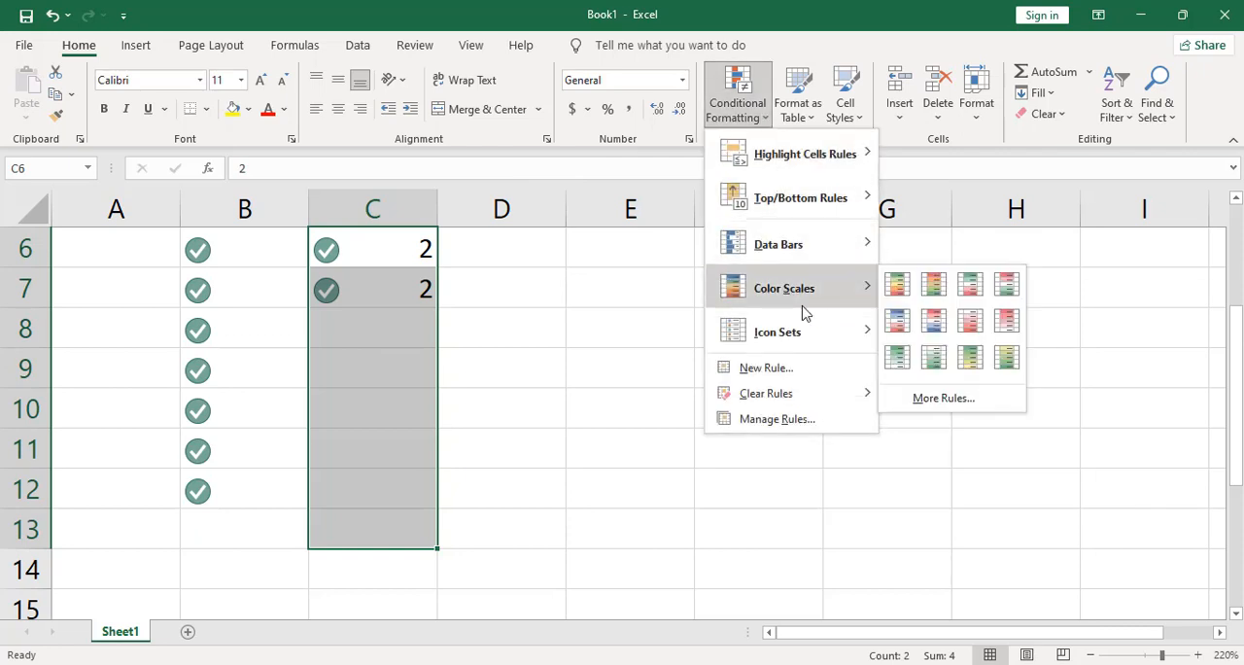
{"action": "left_click", "coordinate": [775, 420]}
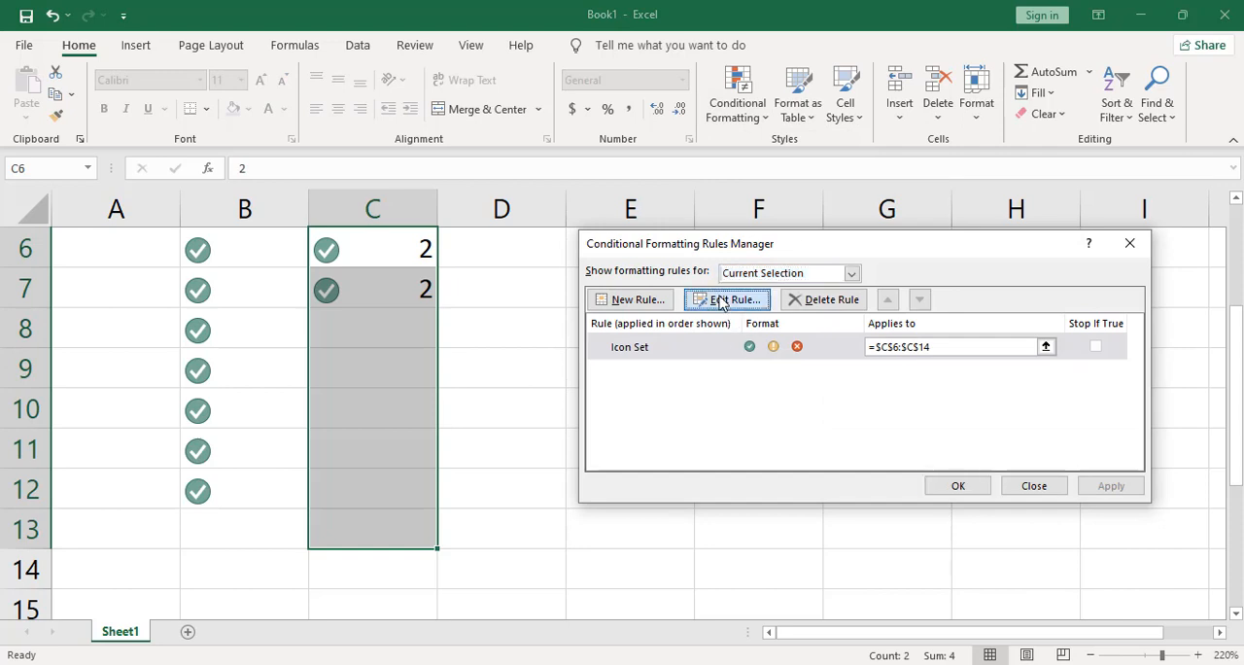
{"action": "left_click", "coordinate": [729, 300]}
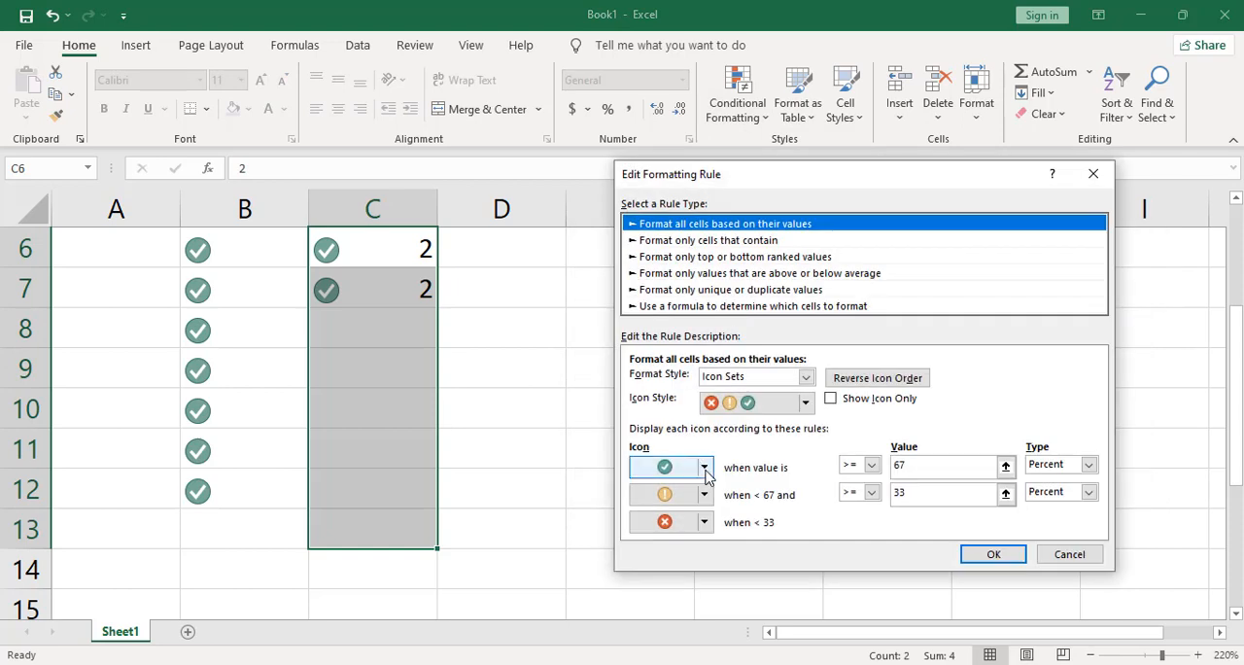
{"action": "left_click", "coordinate": [704, 468]}
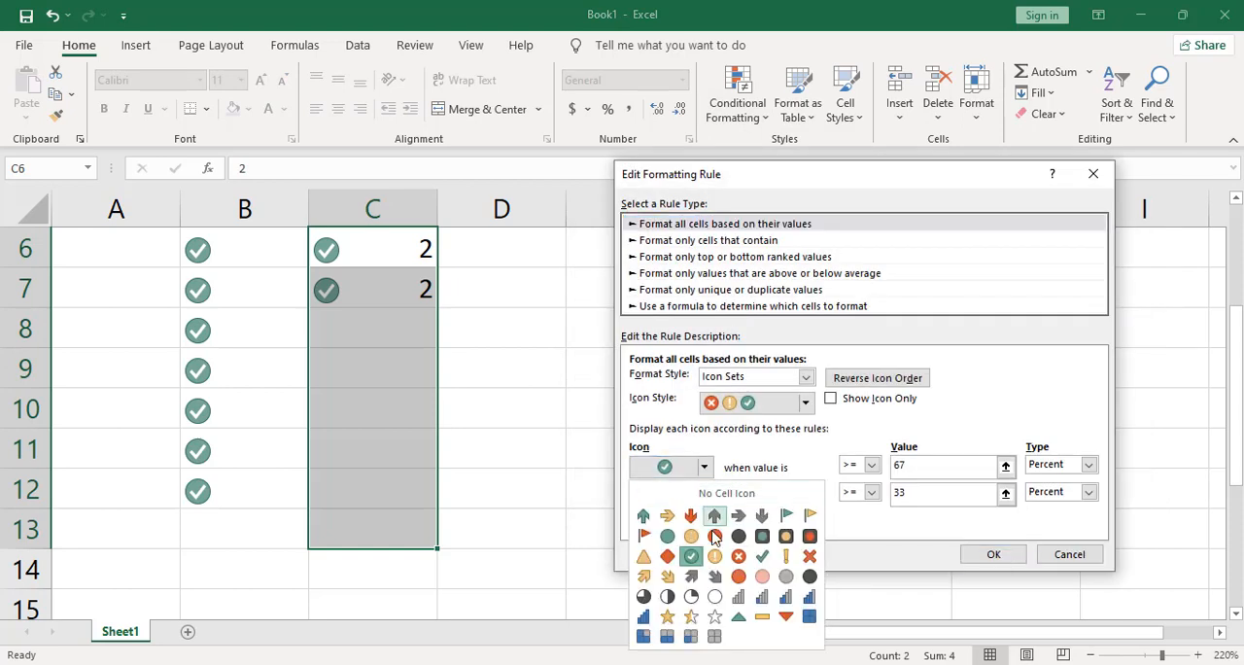
{"action": "left_click", "coordinate": [740, 559]}
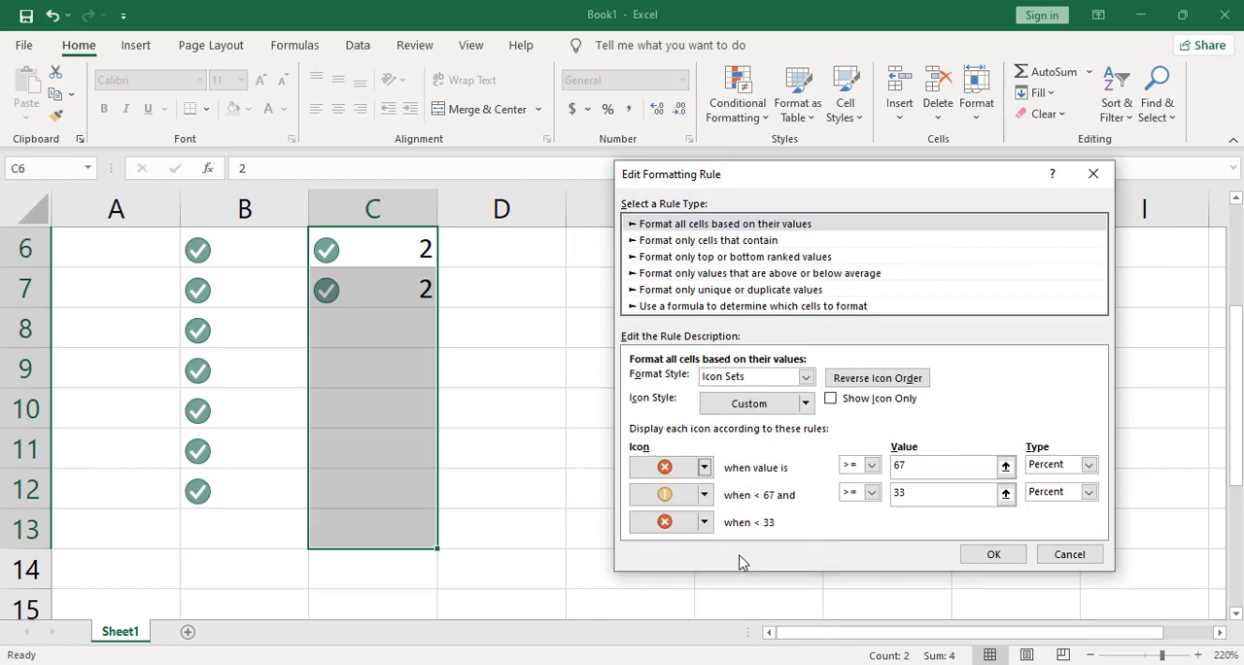
Step: Set the middle and lowest value ranges of the C6:C14 rule to No Cell Icon
{"action": "left_click", "coordinate": [704, 495]}
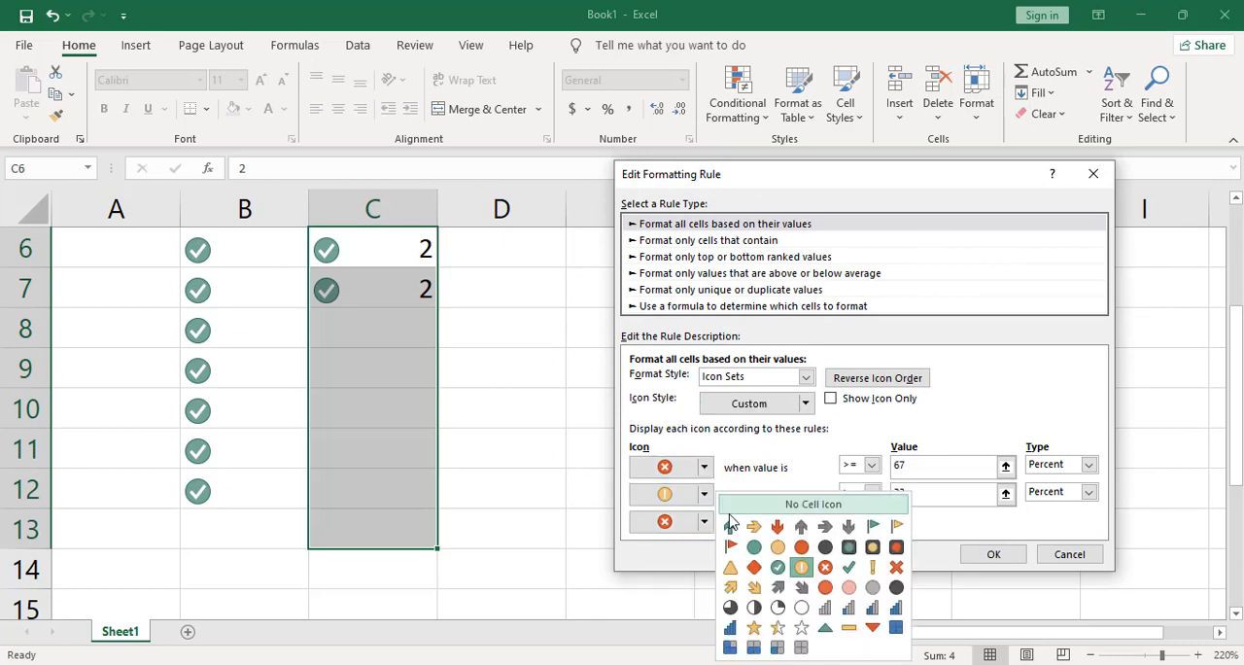
{"action": "left_click", "coordinate": [786, 505]}
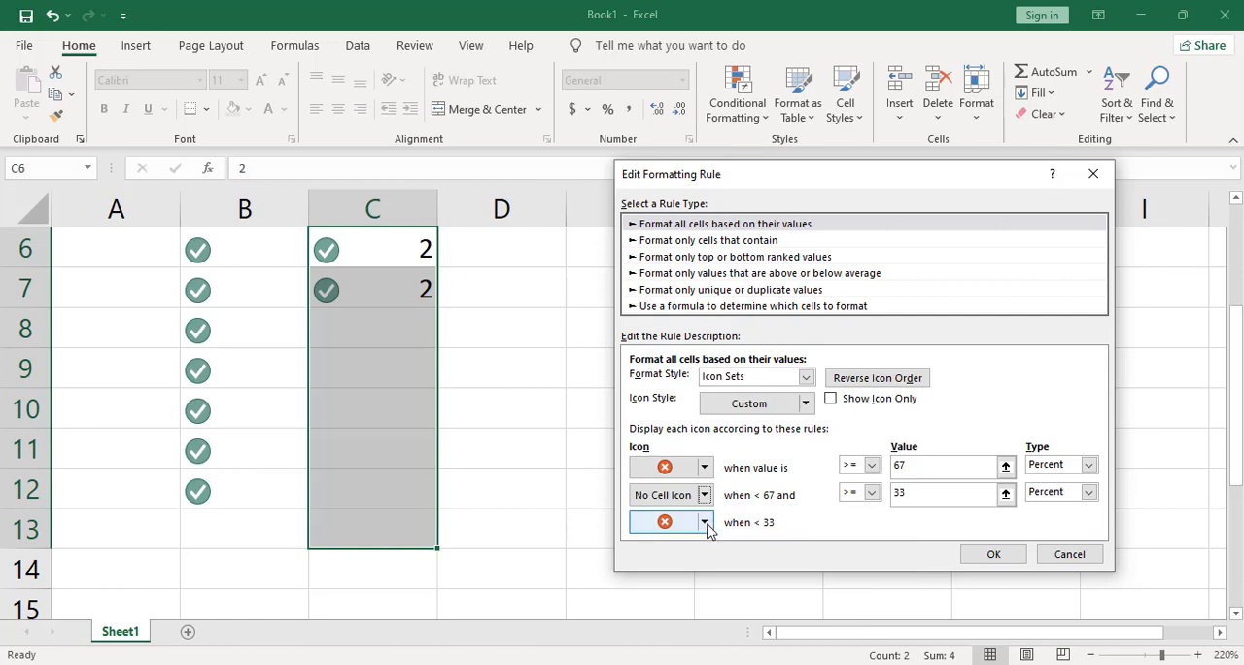
{"action": "left_click", "coordinate": [704, 522]}
{"action": "left_click", "coordinate": [785, 507]}
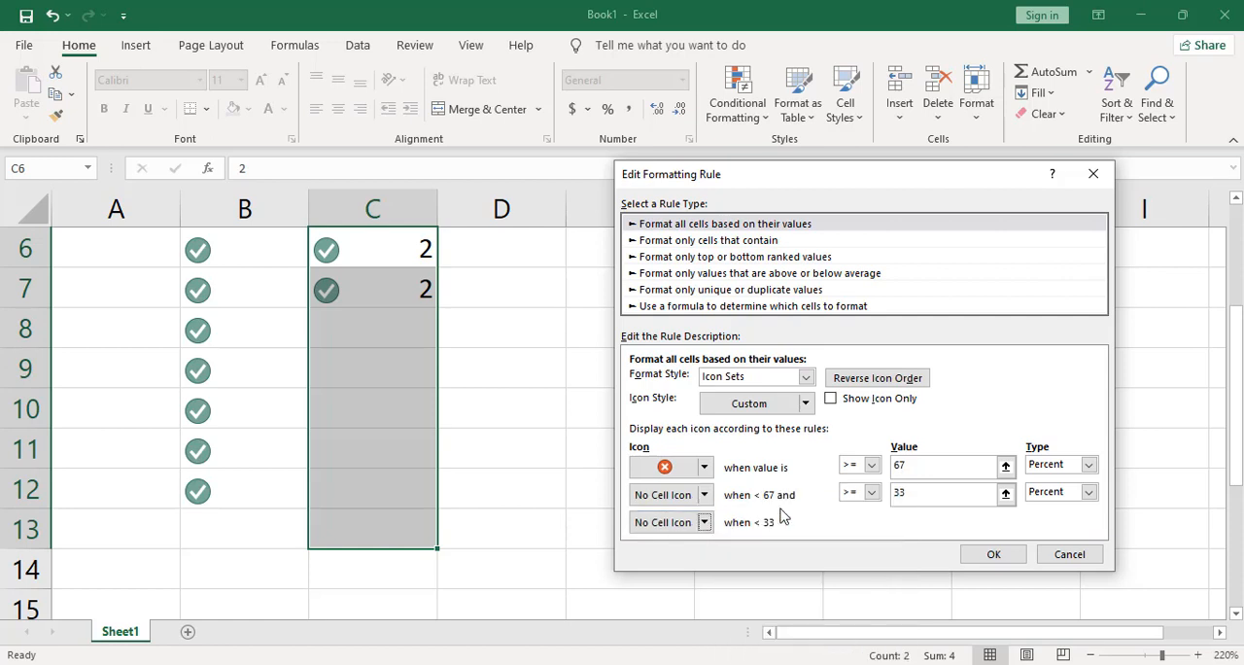
Step: Turn on Show Icon Only for the C6:C14 rule and apply the rule changes
{"action": "left_click", "coordinate": [831, 400]}
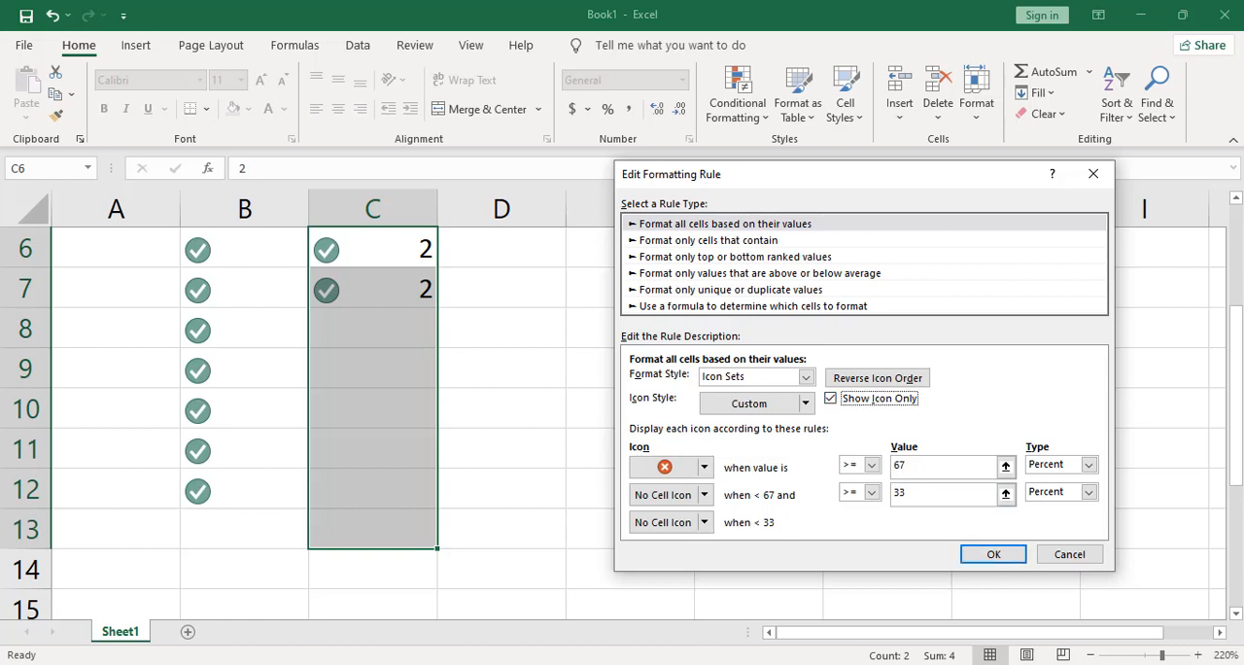
{"action": "left_click", "coordinate": [994, 553]}
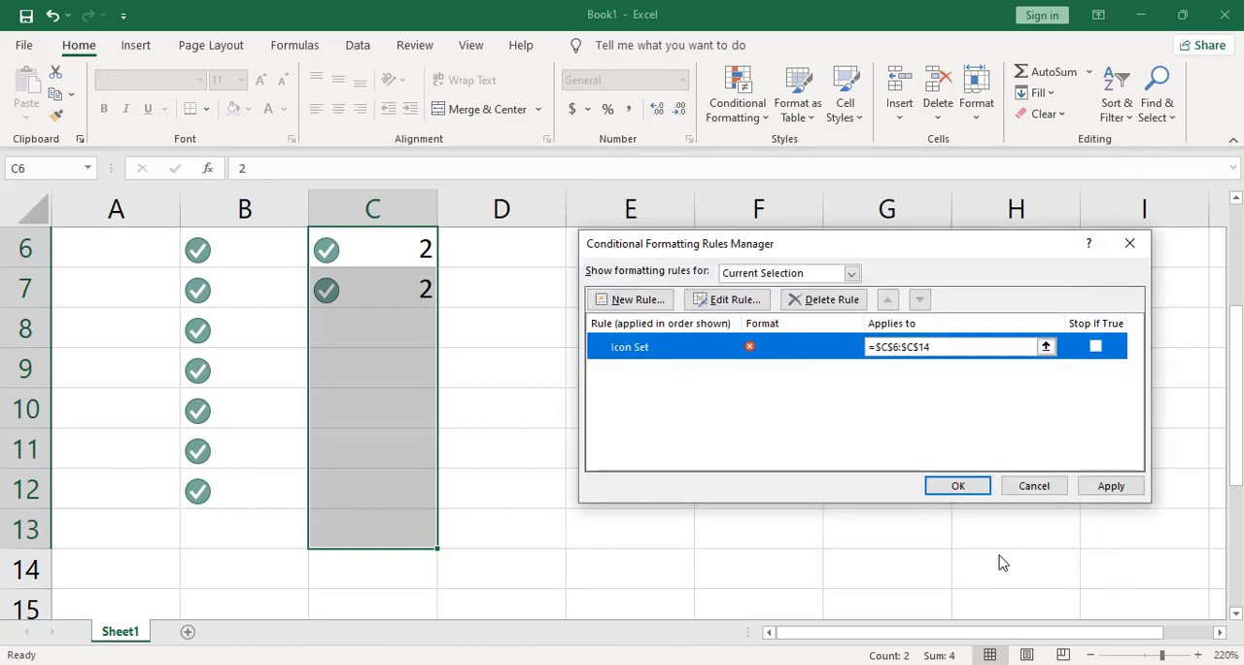
{"action": "left_click", "coordinate": [1099, 491]}
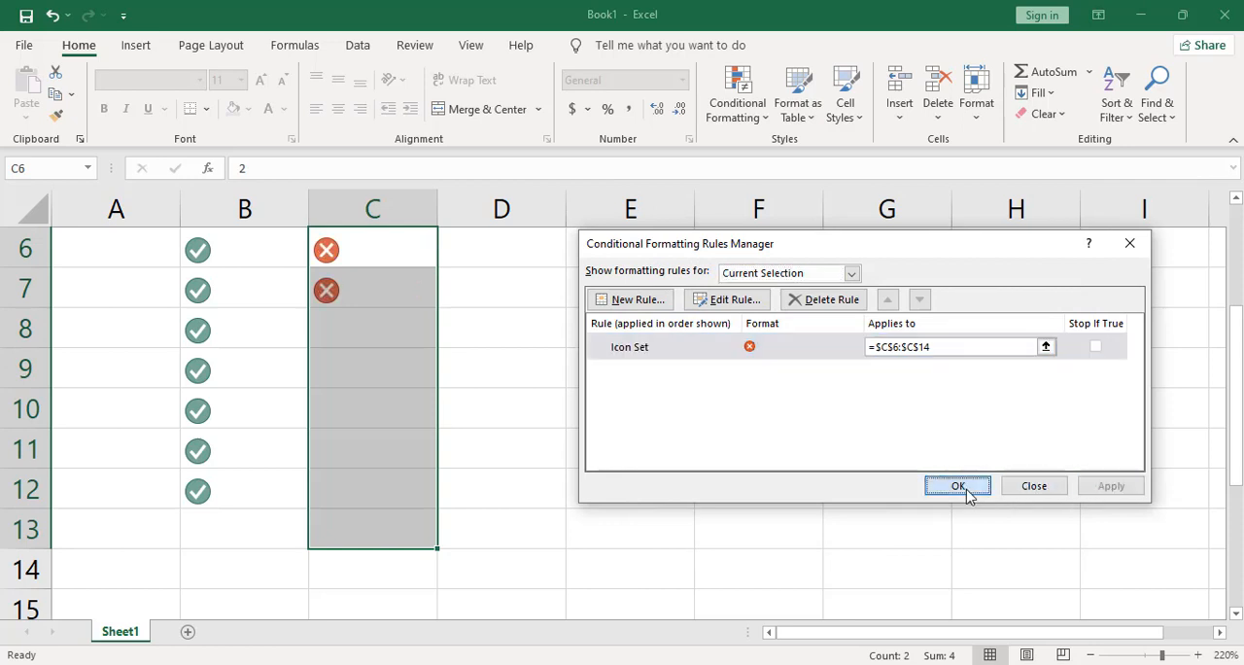
{"action": "left_click", "coordinate": [960, 487]}
{"action": "left_click", "coordinate": [593, 322]}
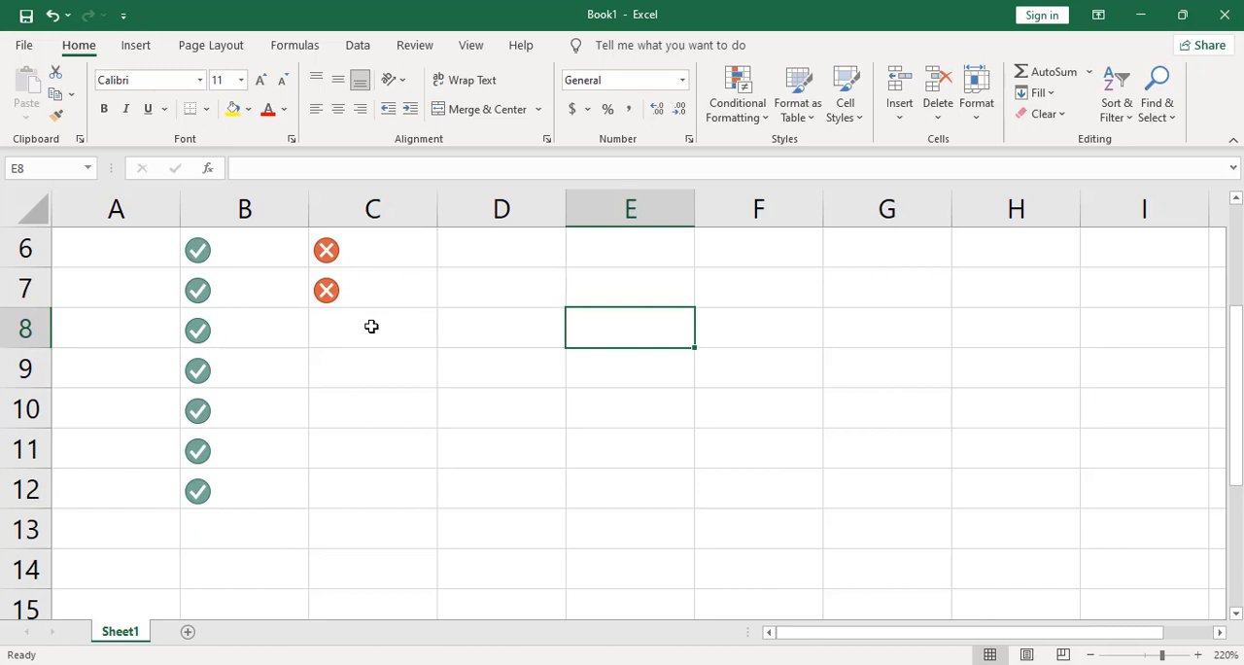
Step: Fill cells C8 through C12 with the value 2
{"action": "left_click", "coordinate": [370, 331]}
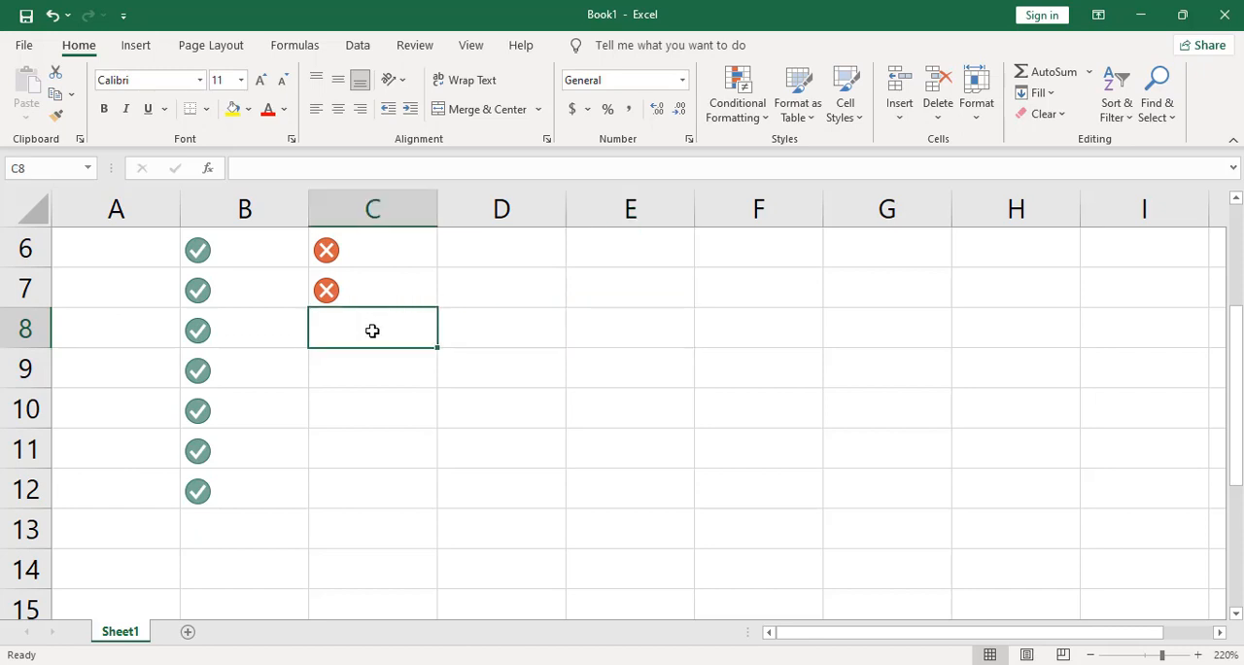
{"action": "type", "text": "2"}
{"action": "key", "text": "Return"}
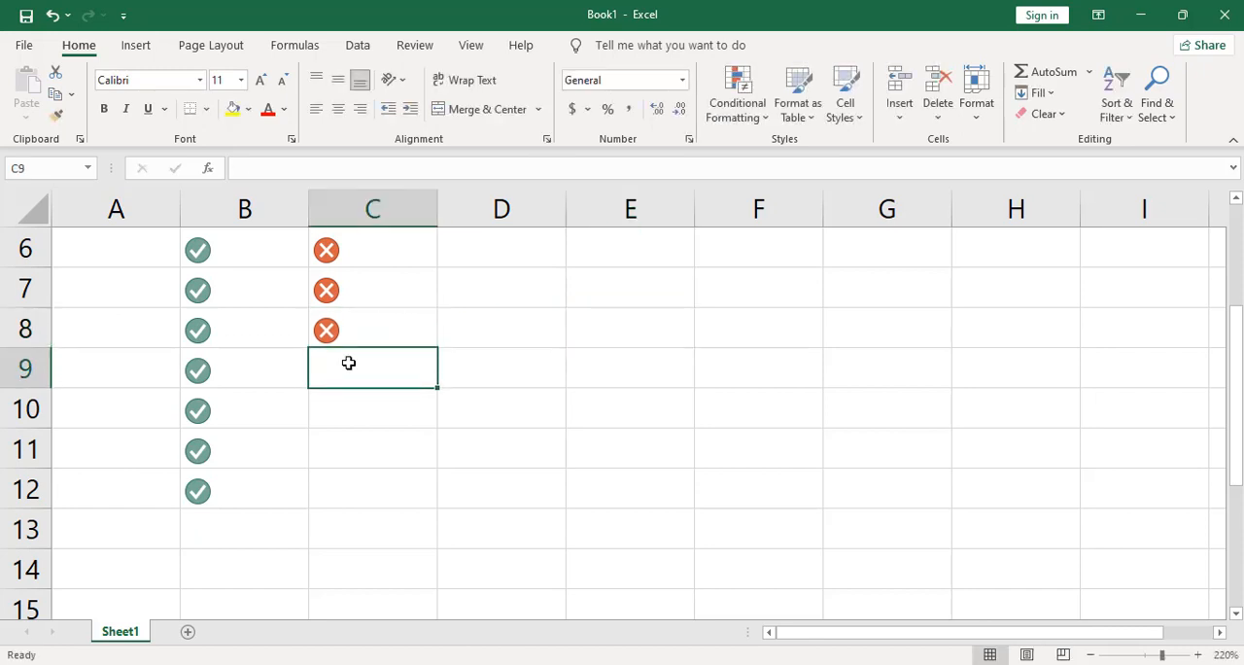
{"action": "type", "text": "2"}
{"action": "key", "text": "Return"}
{"action": "type", "text": "2"}
{"action": "key", "text": "Return"}
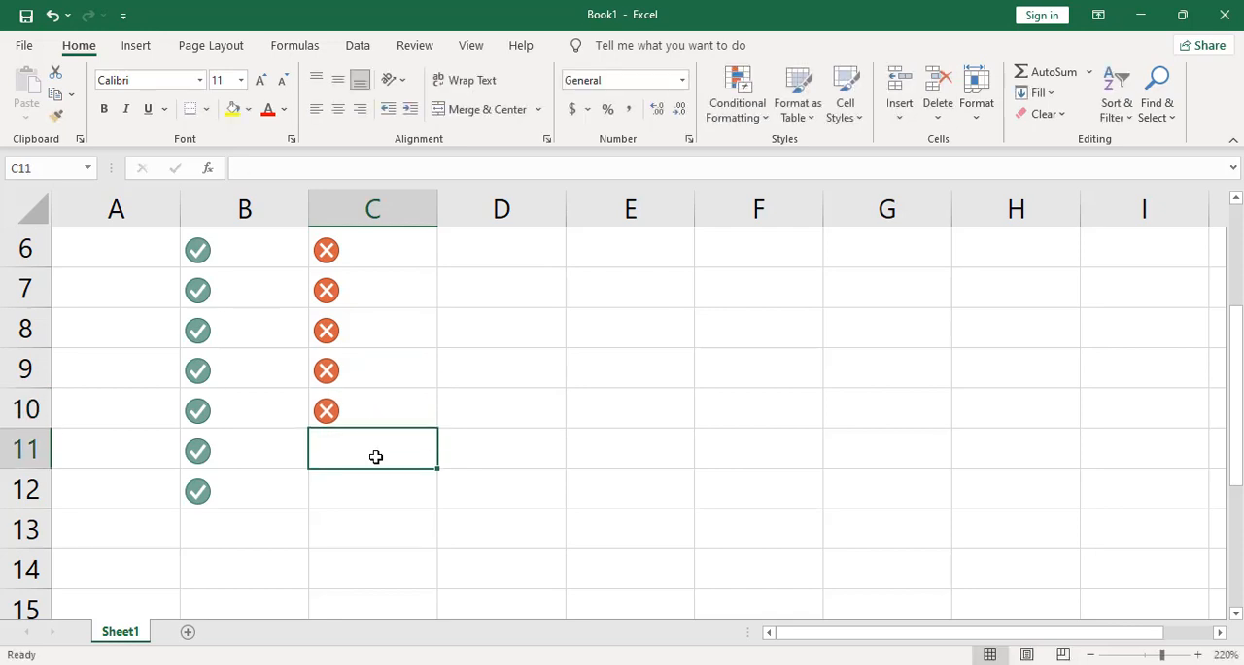
{"action": "type", "text": "2"}
{"action": "key", "text": "Return"}
{"action": "type", "text": "2"}
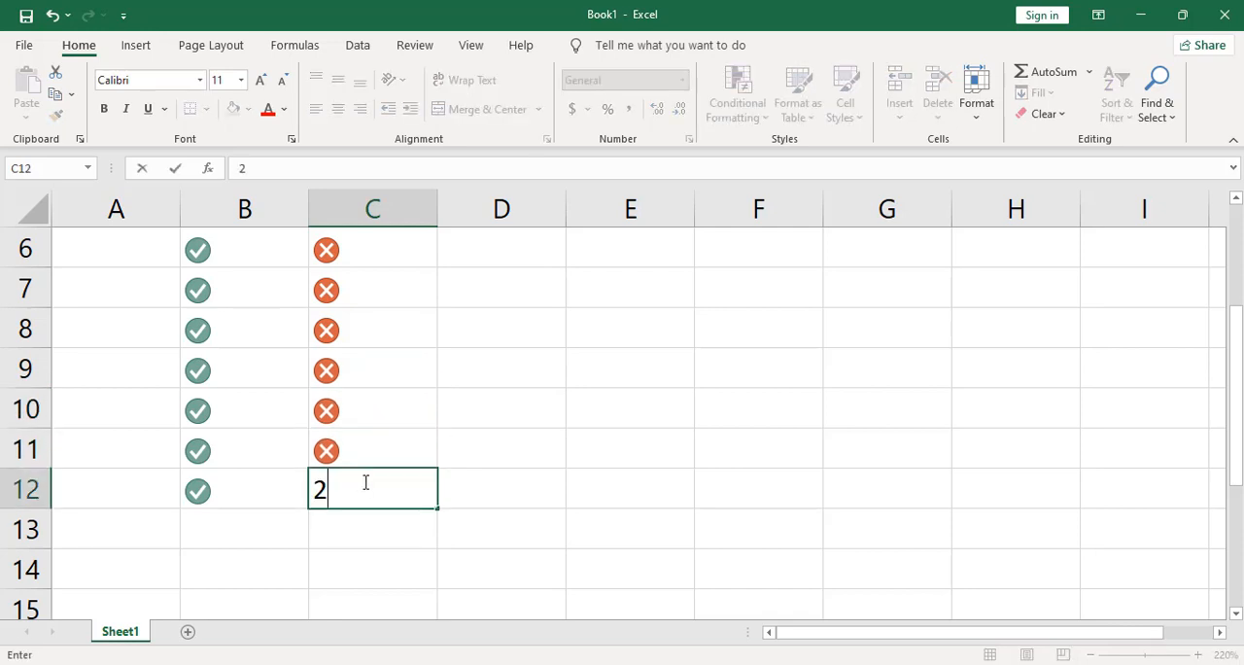
{"action": "key", "text": "Return"}
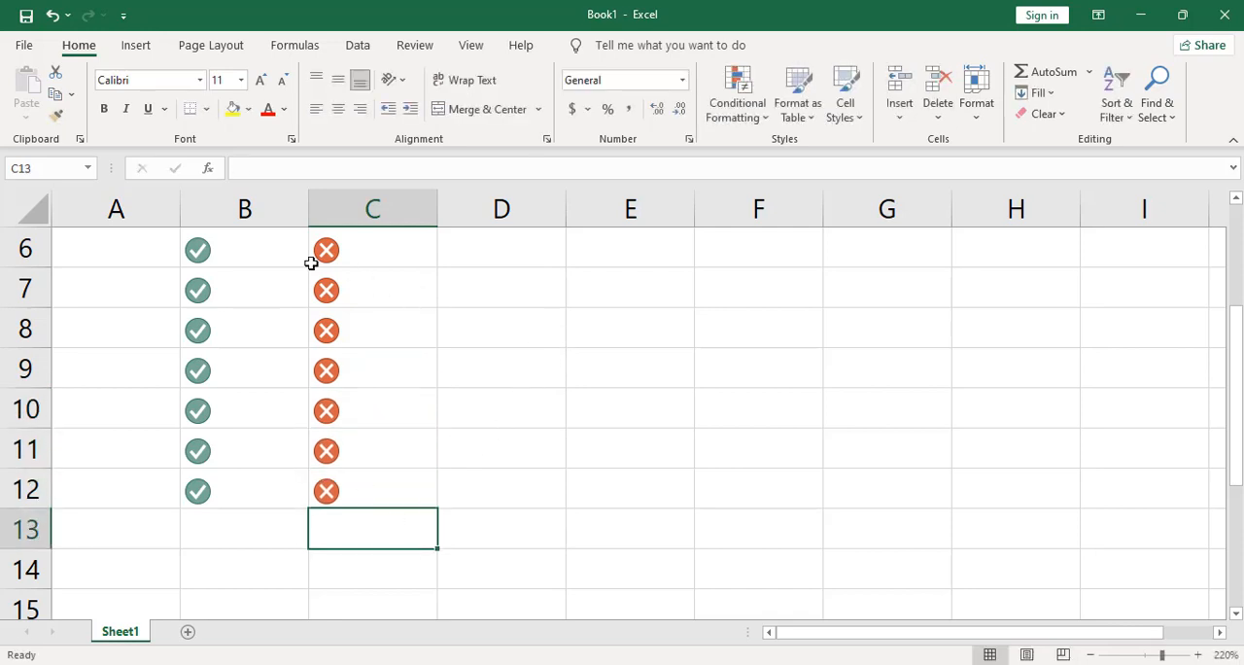